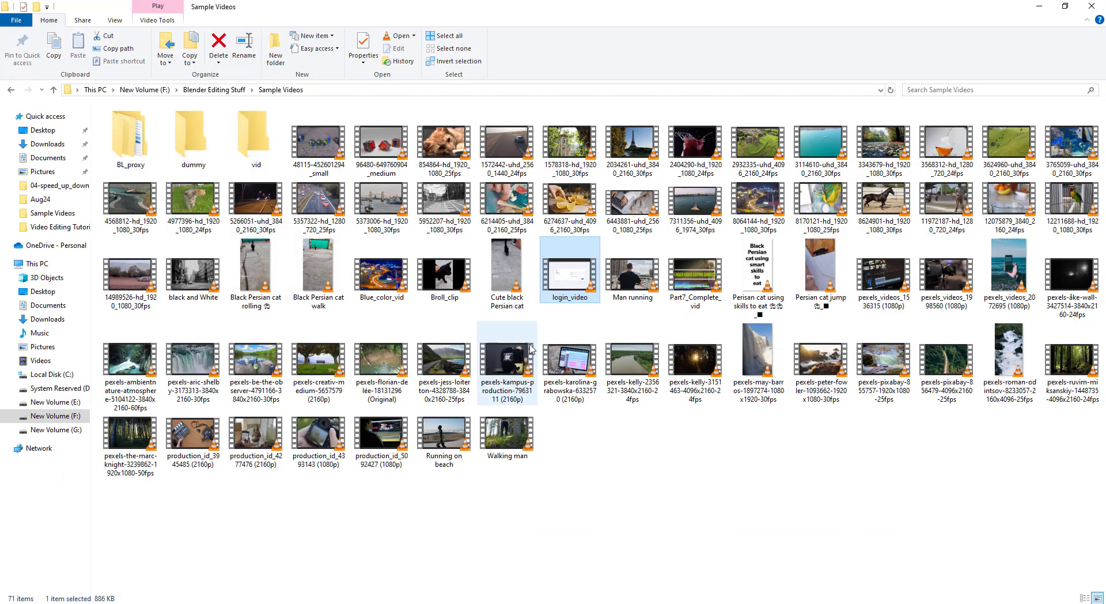
Import login_video from the Sample Videos folder into Blender's sequencer and snap its strips to the current frame
left_click_drag(569, 288, 330, 510)
key("shift+s")
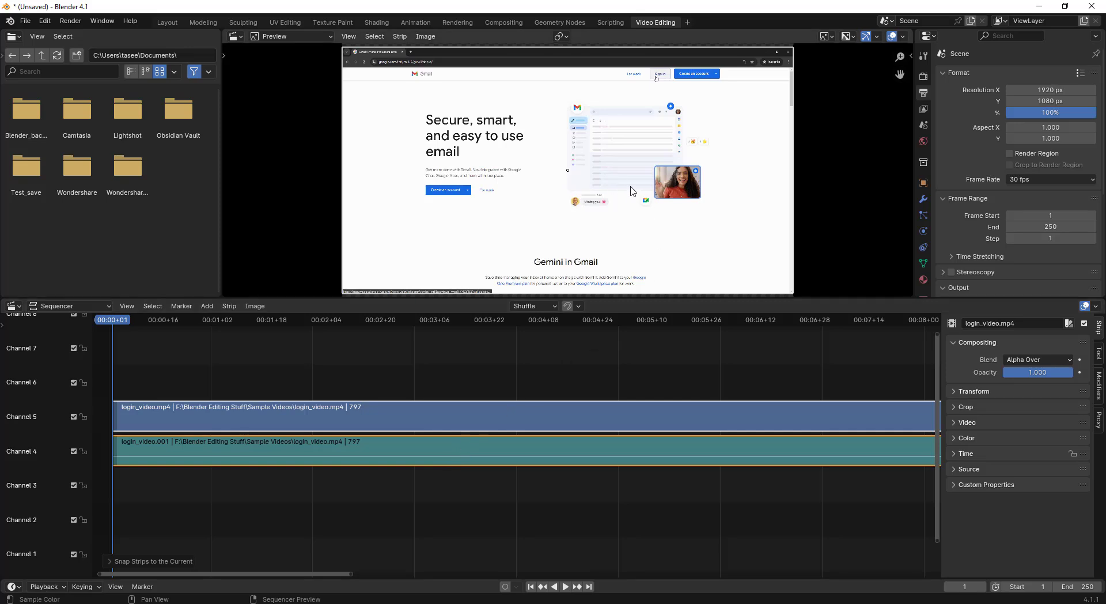
Play the login clip and step back through the frames where the e-mail address is entered on the sign-in page
left_click(566, 586)
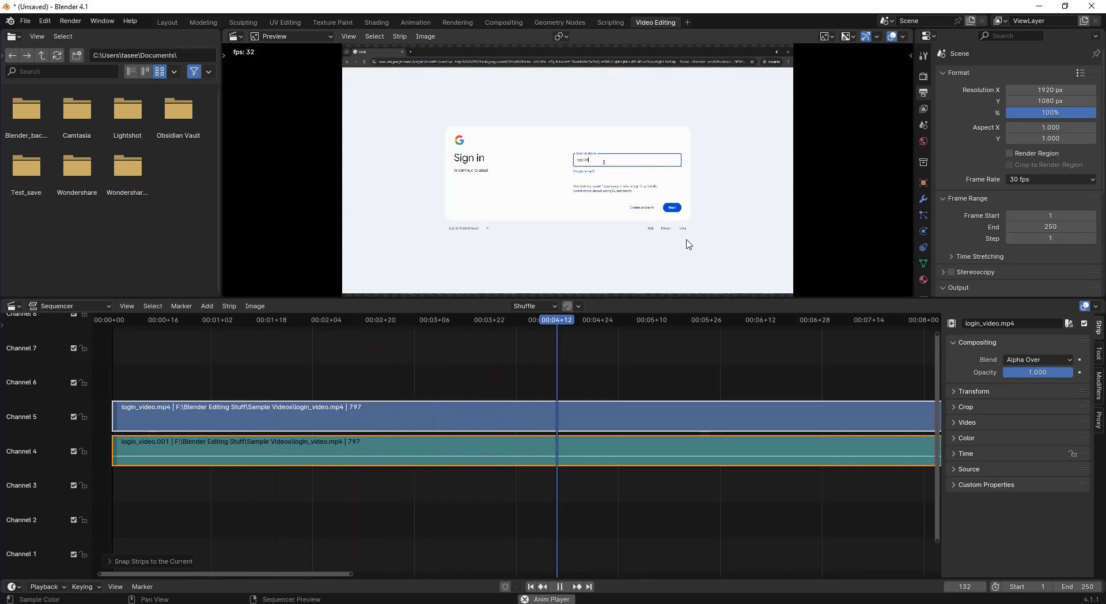
key("space")
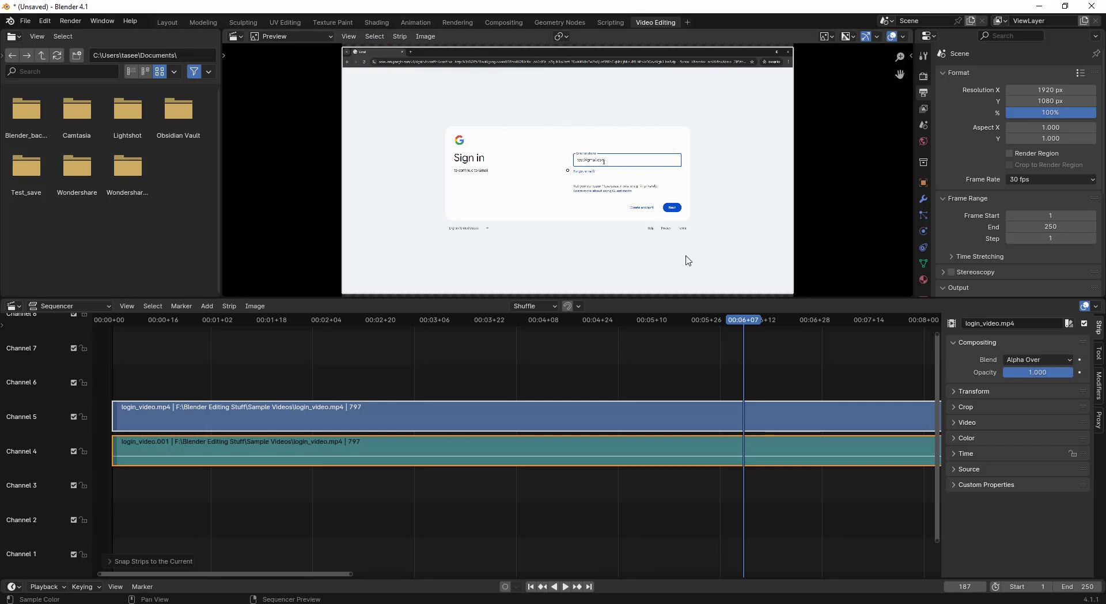
key("Left")
key("Left")
key("Left")
key("Left")
key("Left")
key("Left")
key("Left")
key("Left")
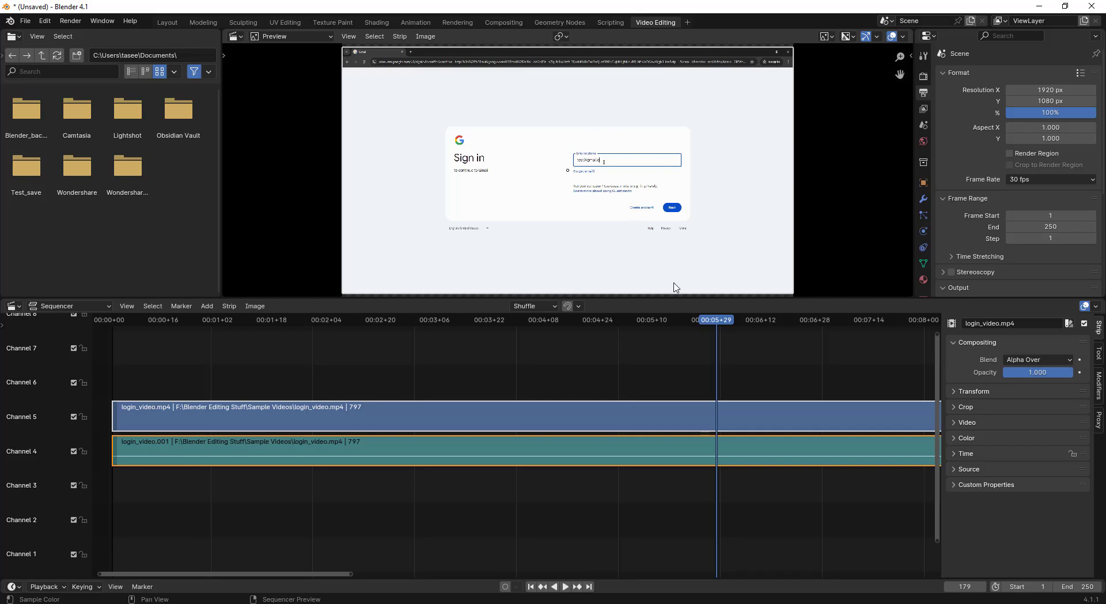
Add an adjustment layer near the start of the login clip and place it on Channel 6, aligned with the clip's start
left_click_drag(722, 321, 119, 358)
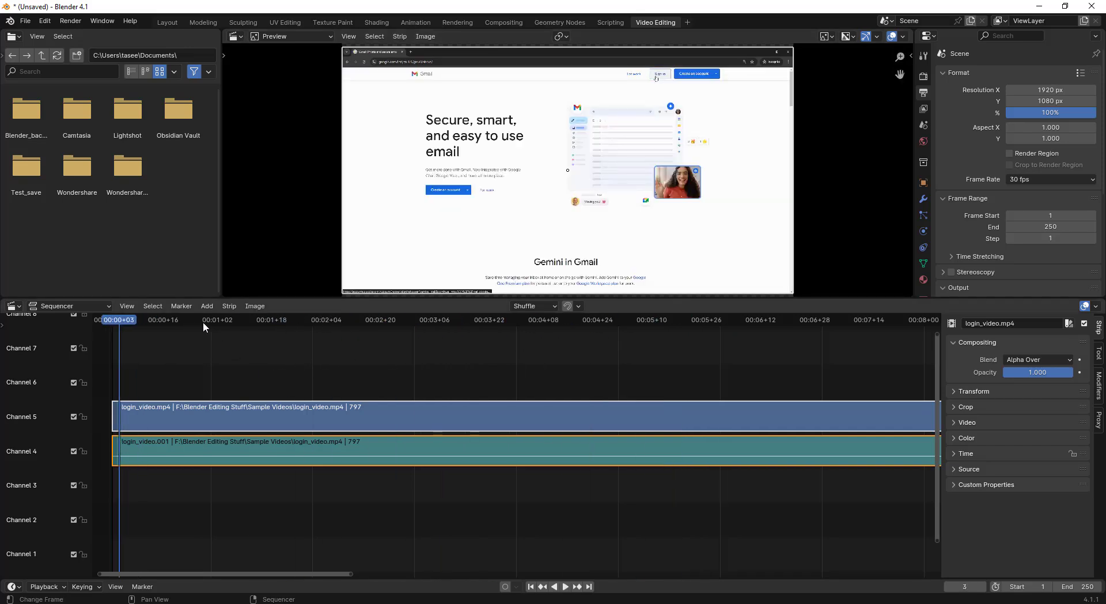
left_click(232, 409)
left_click(207, 306)
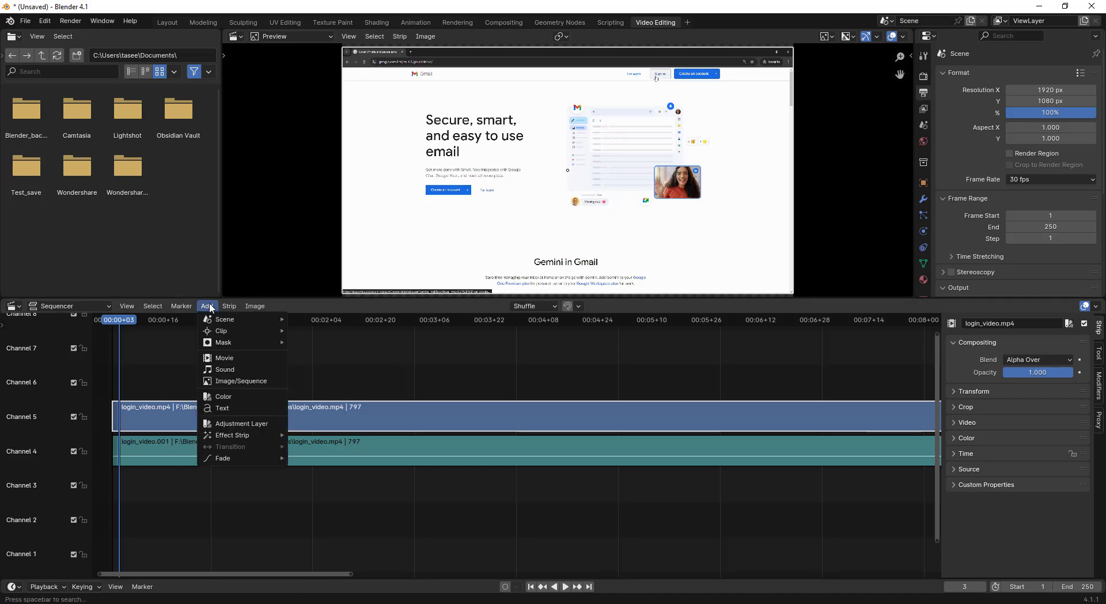
left_click(241, 423)
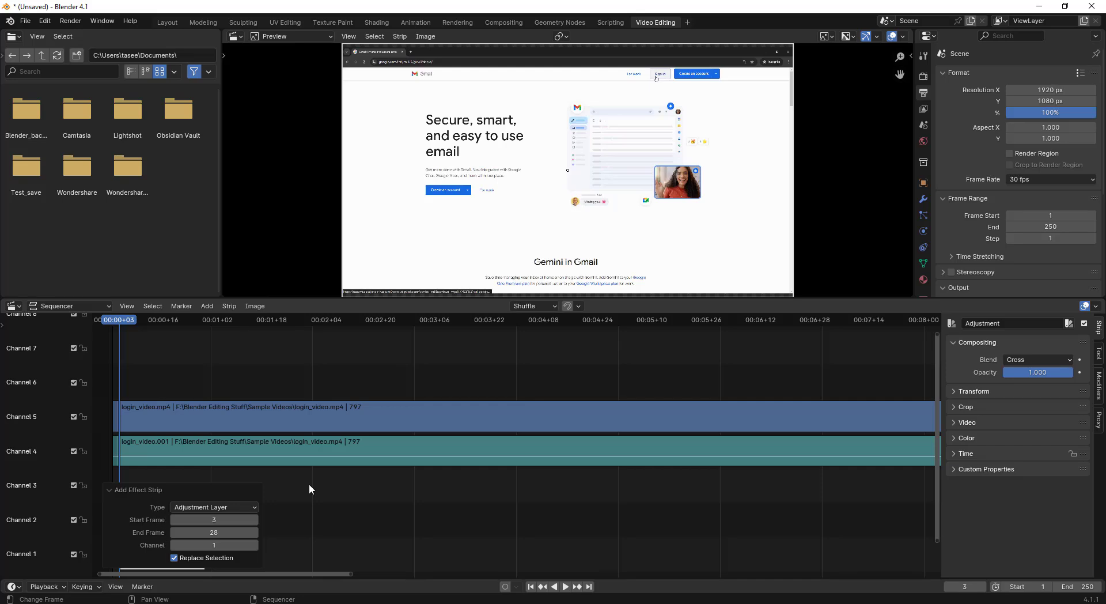
left_click_drag(177, 561, 171, 391)
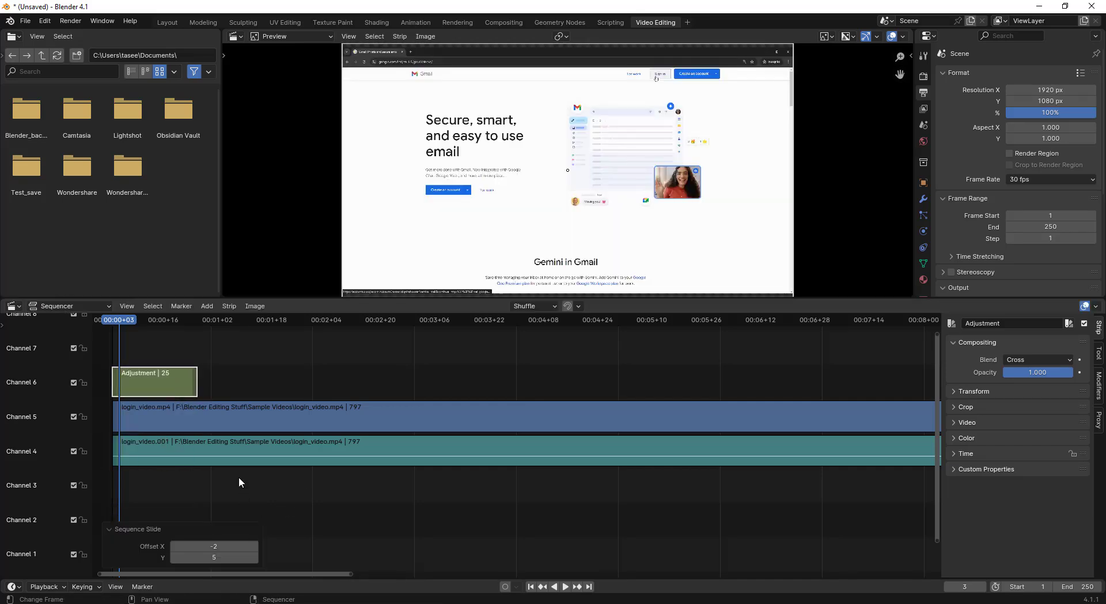
Add a Gaussian Blur effect strip to the adjustment layer and extend the layer to 74 frames
left_click(232, 502)
left_click(166, 388)
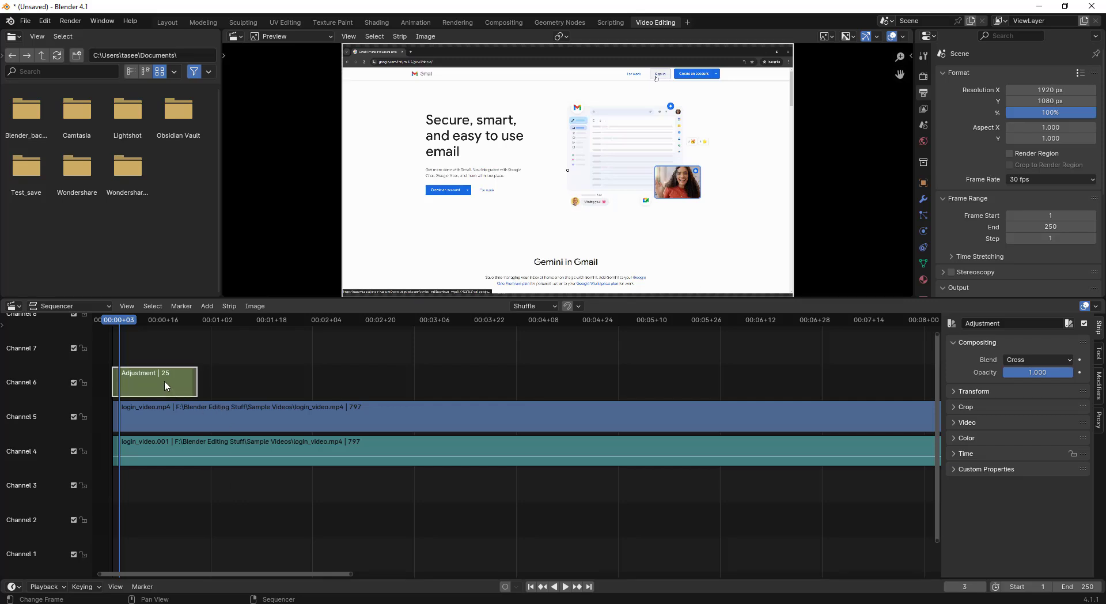
left_click(207, 307)
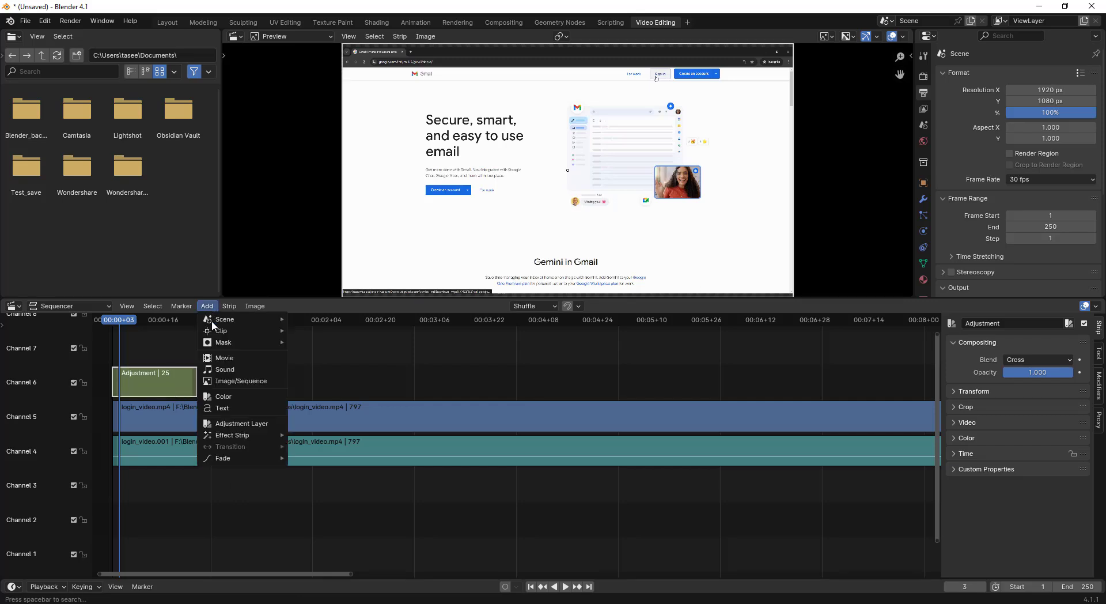
mouse_move(250, 437)
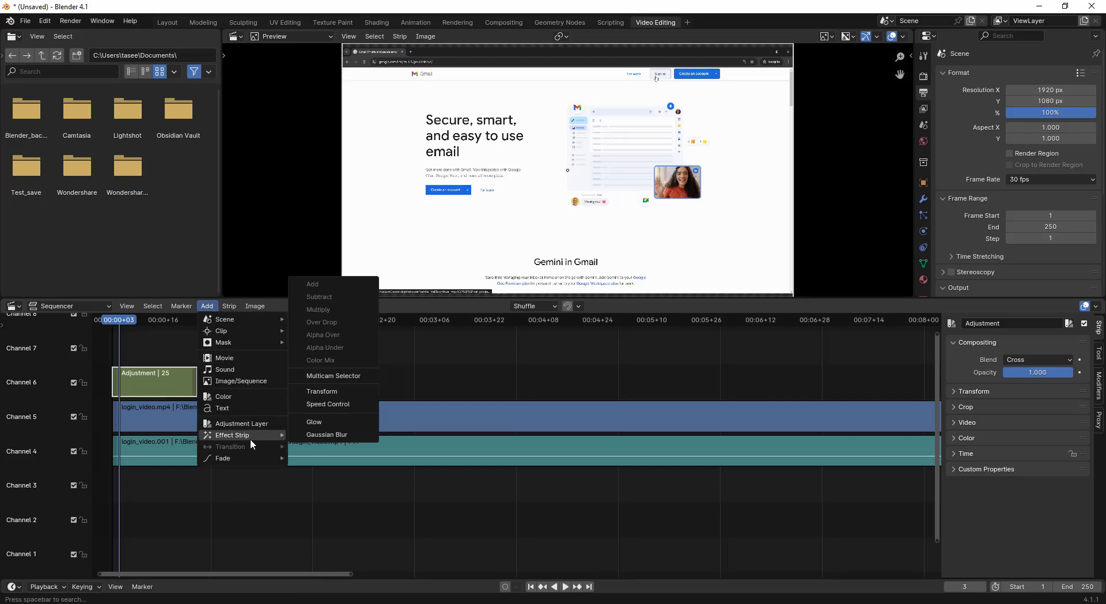
left_click(322, 436)
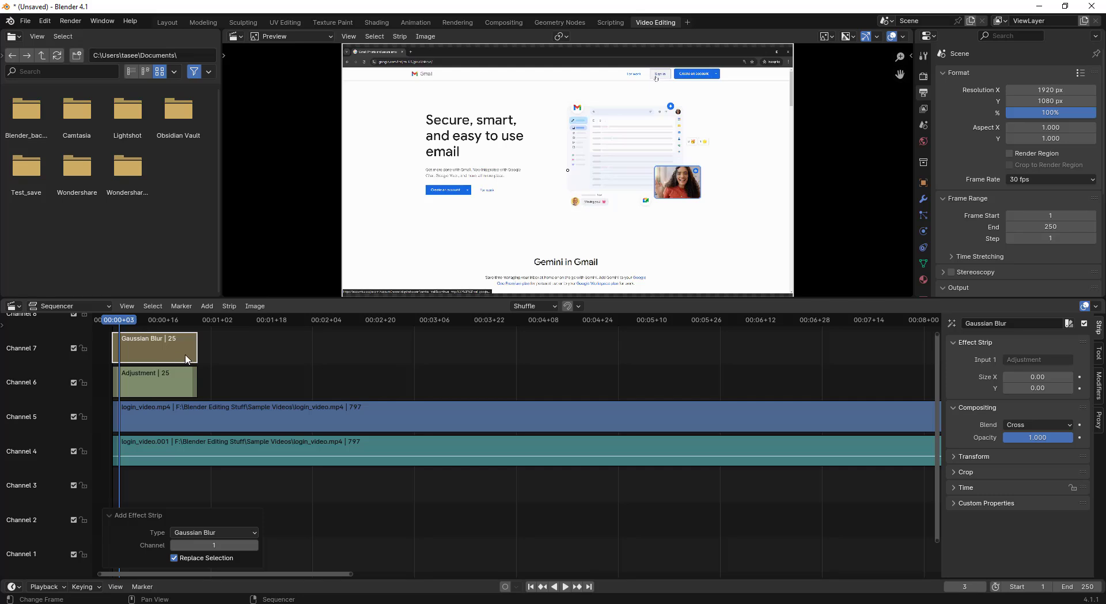
left_click_drag(197, 383, 363, 385)
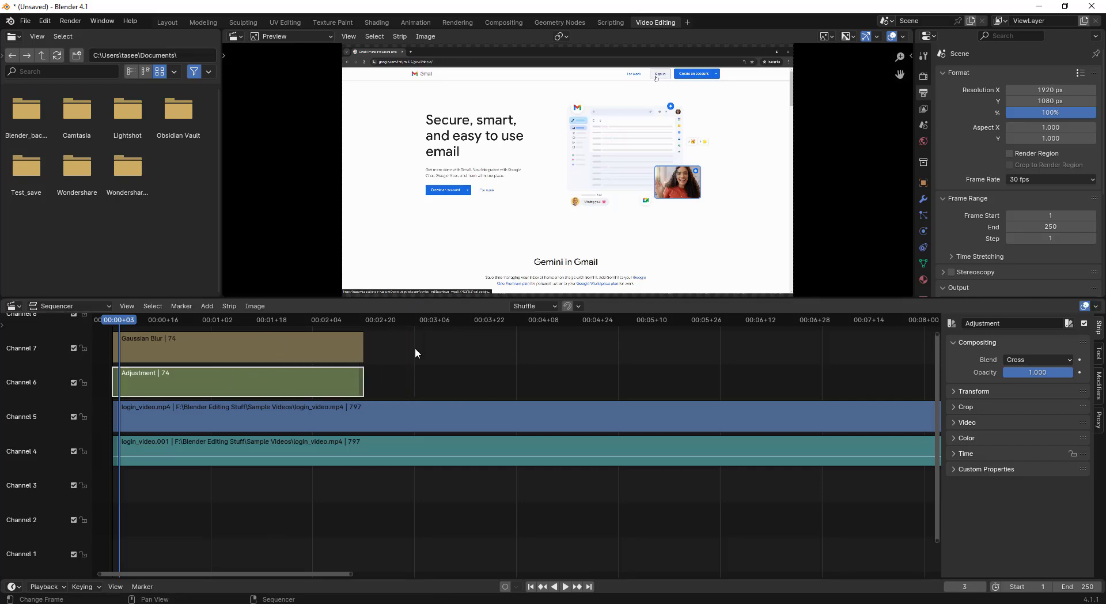
Crop the adjustment layer around the sign-in e-mail field: left 957 px, right 427 px, top 432 px, bottom 518 px
key("space")
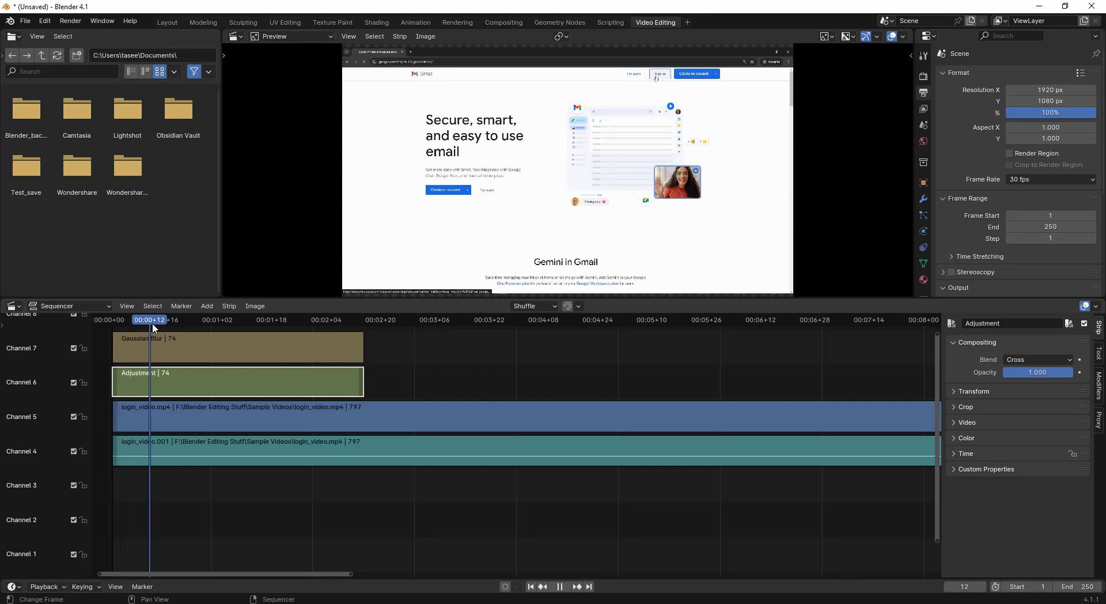
key("space")
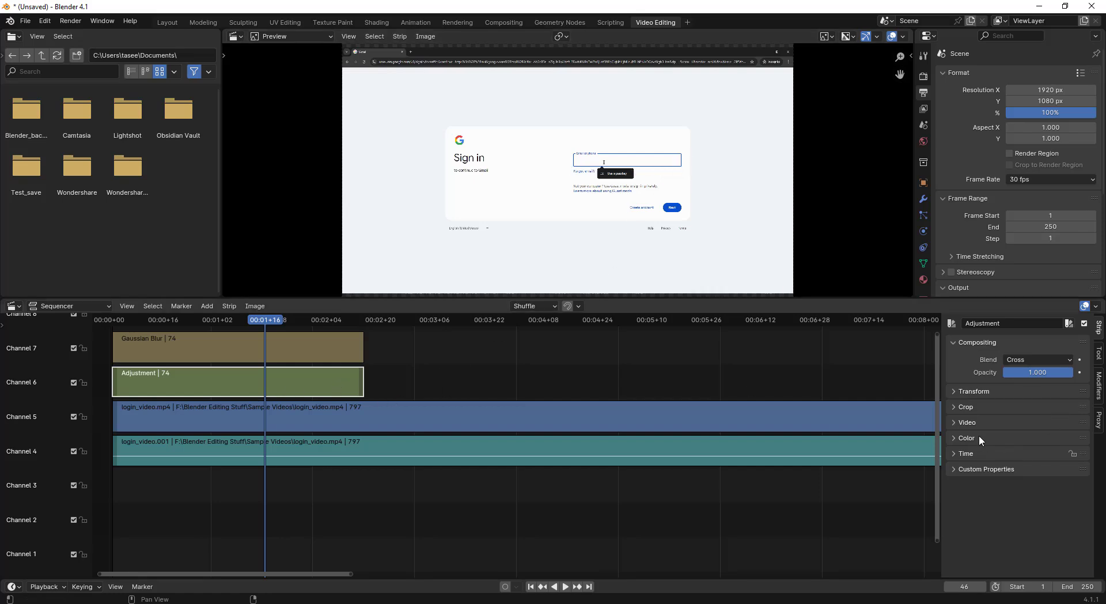
left_click(962, 406)
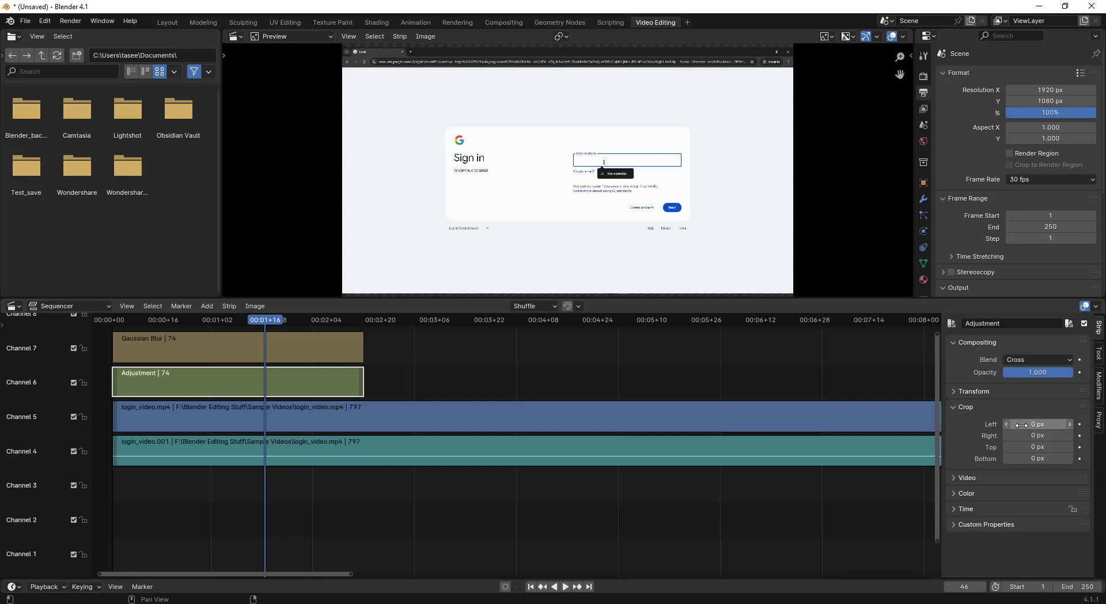
left_click_drag(1020, 425, 1069, 426)
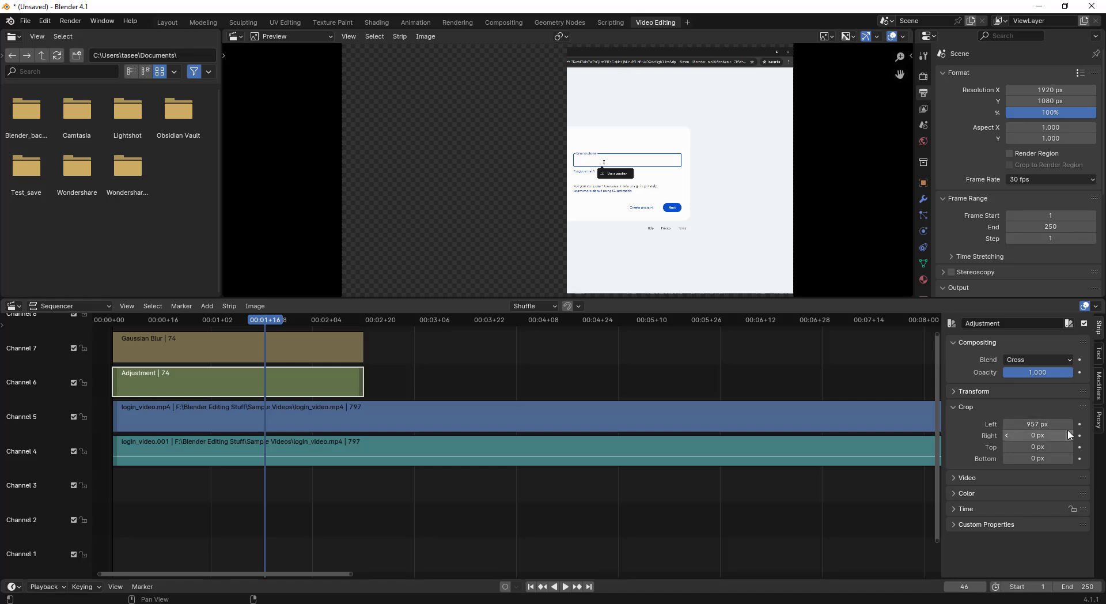
left_click_drag(1037, 435, 1016, 464)
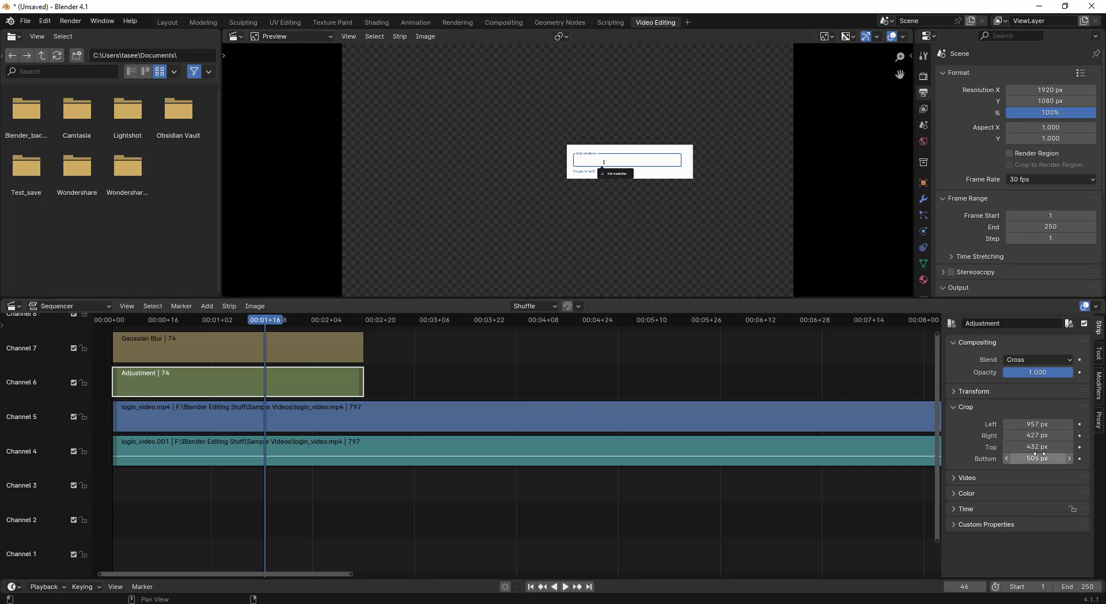
left_click_drag(1026, 458, 1032, 458)
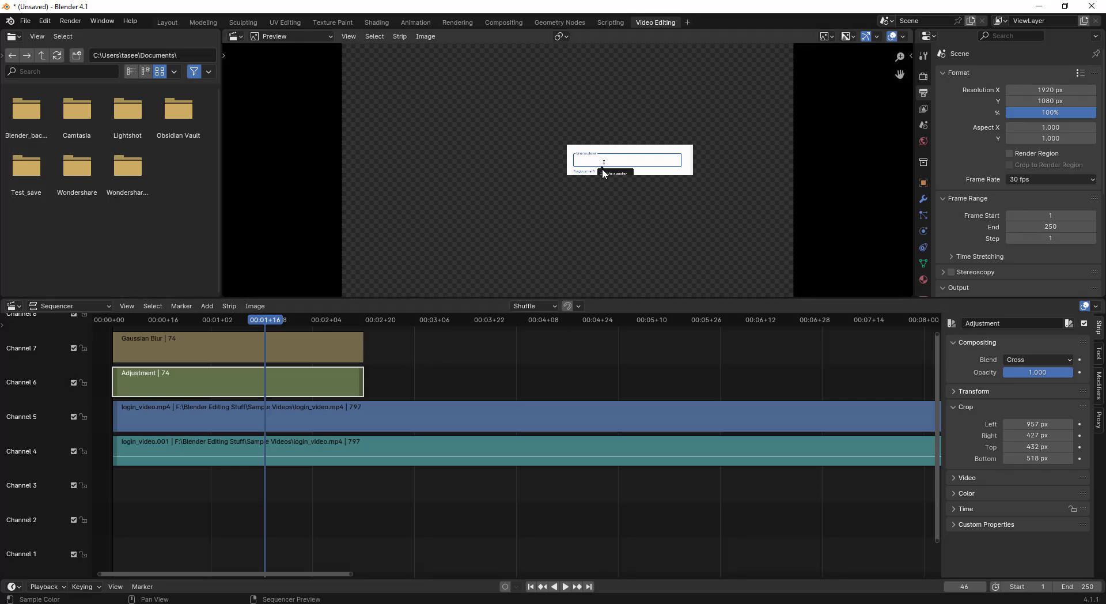
Set the Gaussian Blur strip's size to 20 in both X and Y
left_click(210, 355)
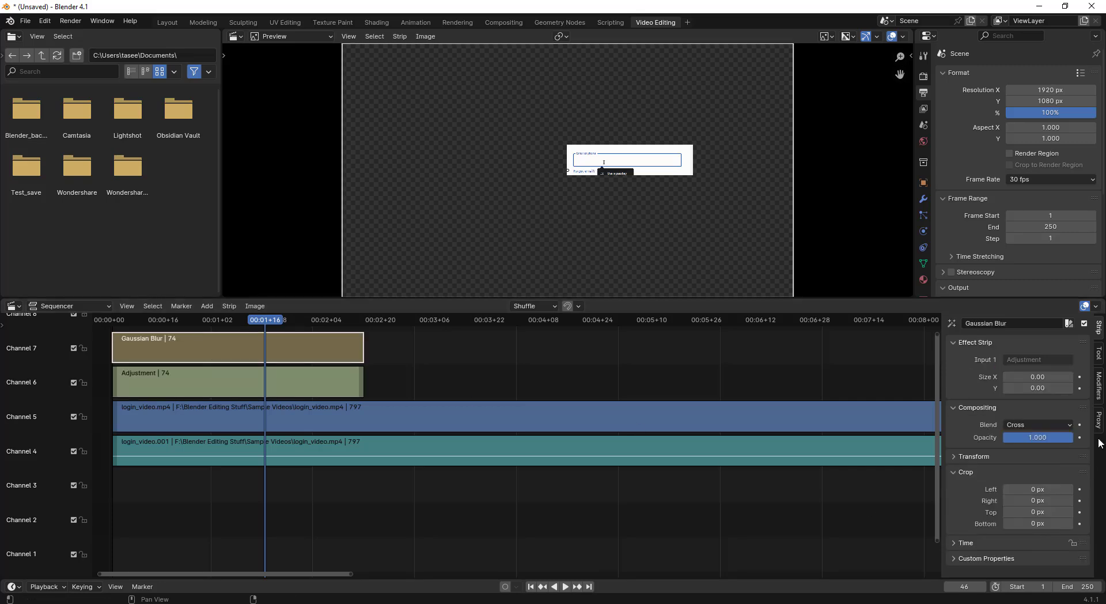
left_click(1036, 377)
type("20")
key("Return")
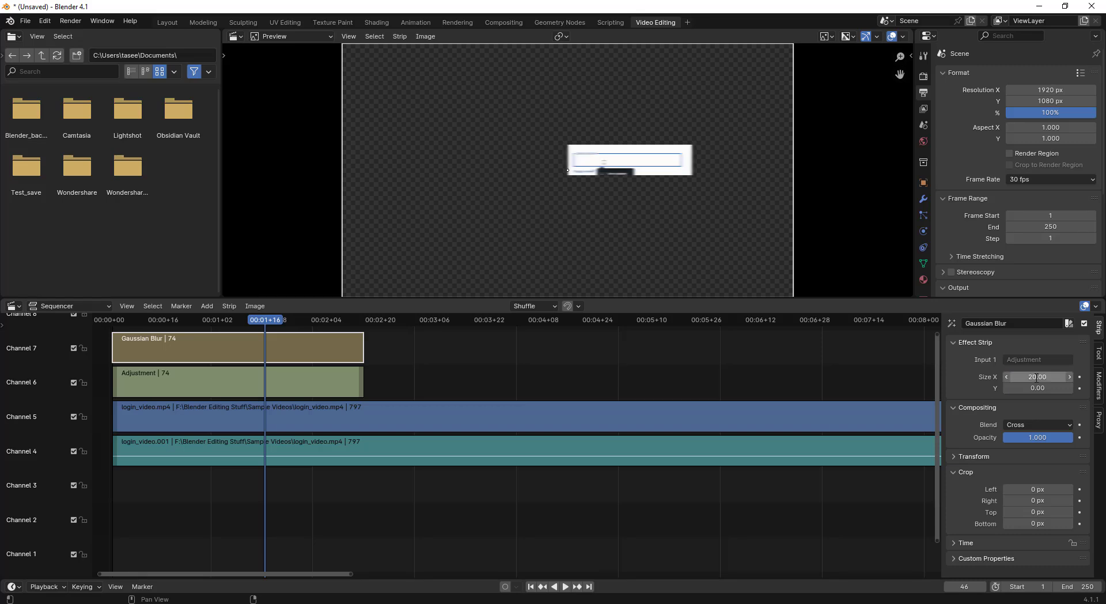
left_click(1036, 388)
type("20")
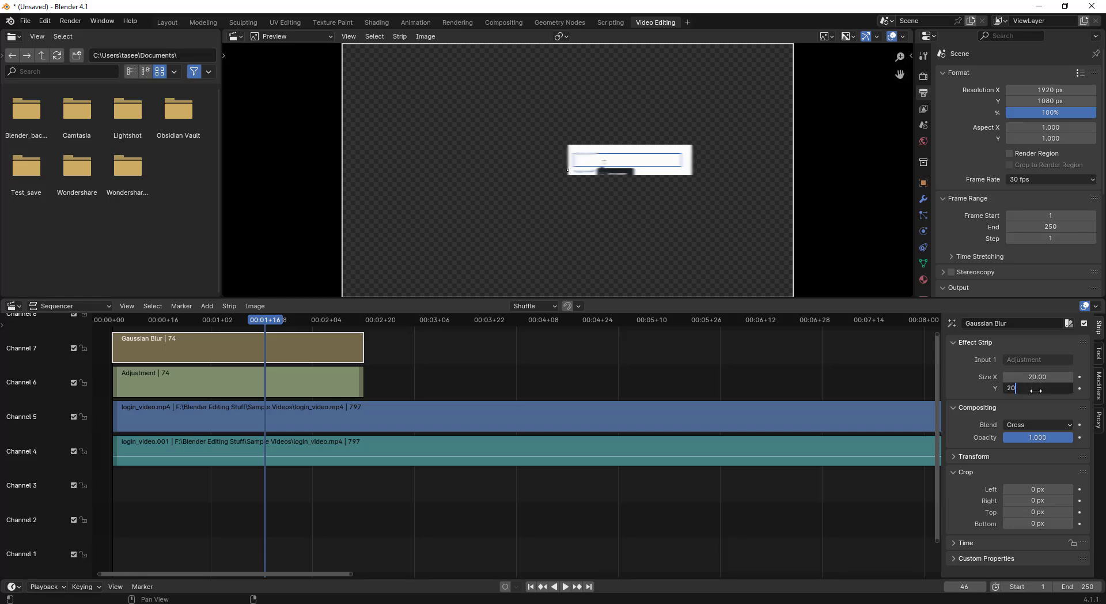
key("Return")
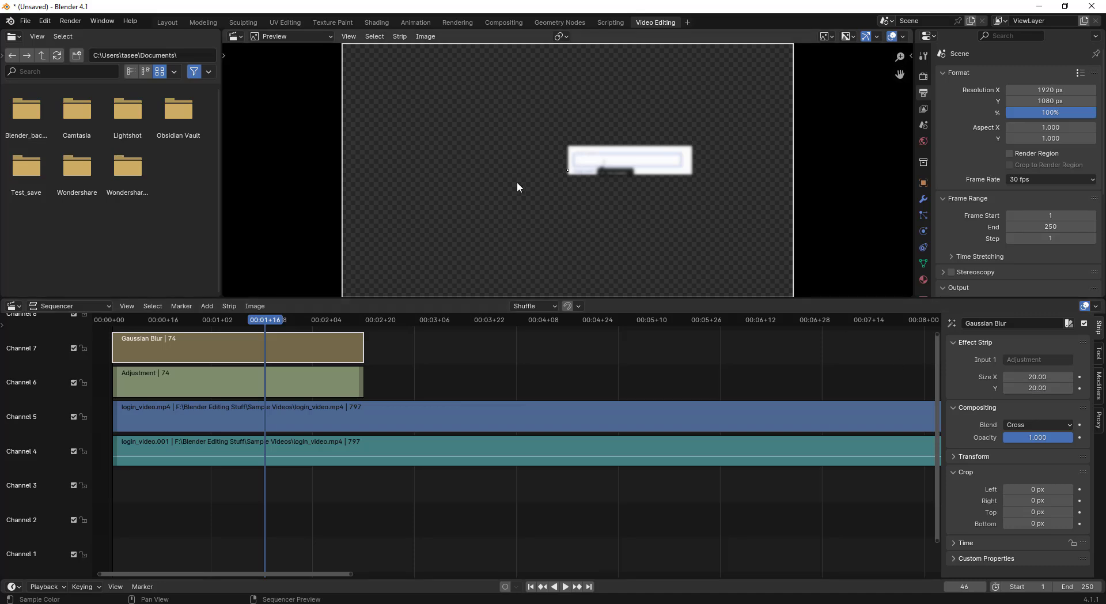
left_click(1058, 378)
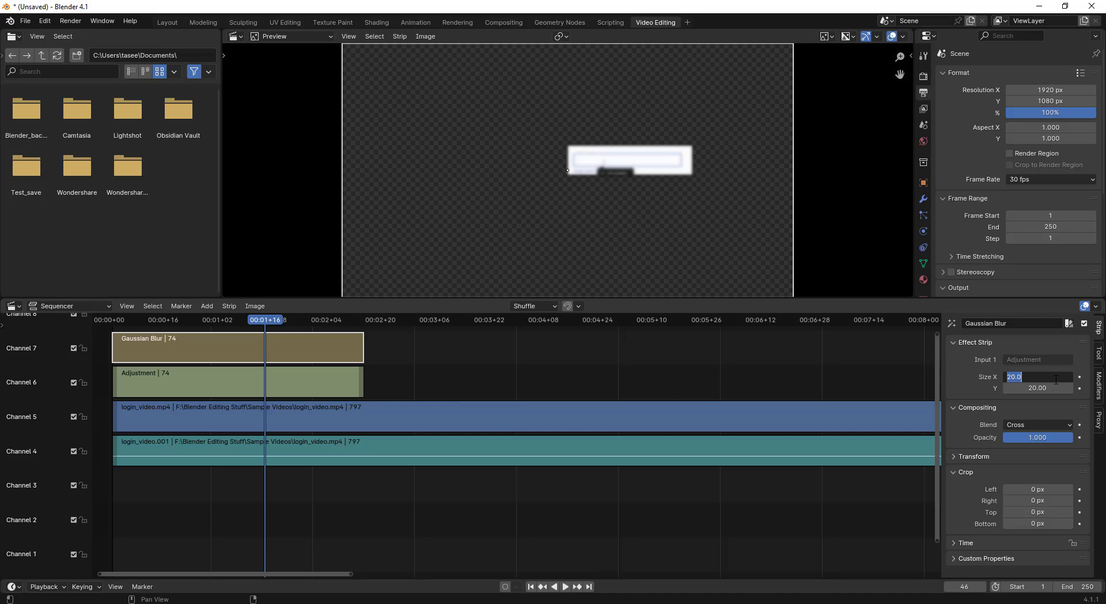
key("Return")
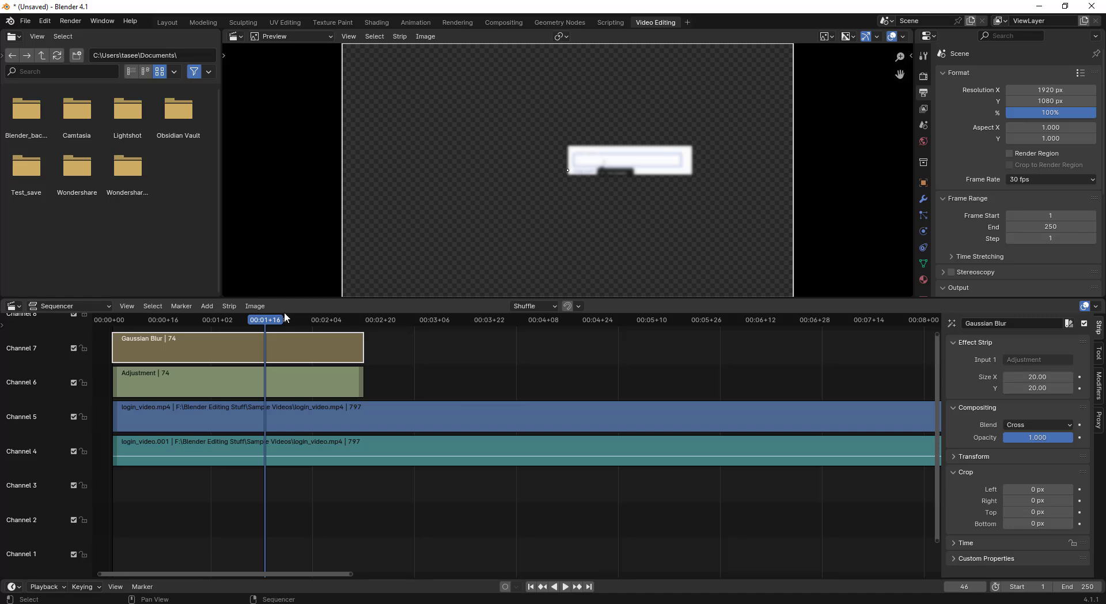
Set the Gaussian Blur strip's blend mode to Alpha Over so the underlying footage shows around the blurred area
left_click_drag(239, 318, 286, 320)
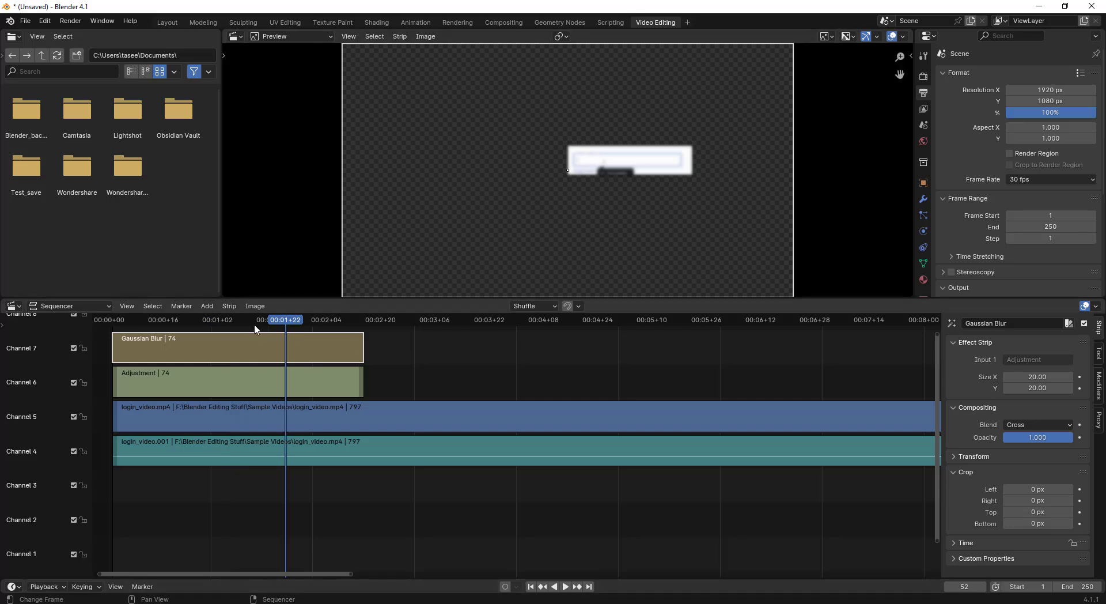
left_click_drag(282, 327, 231, 327)
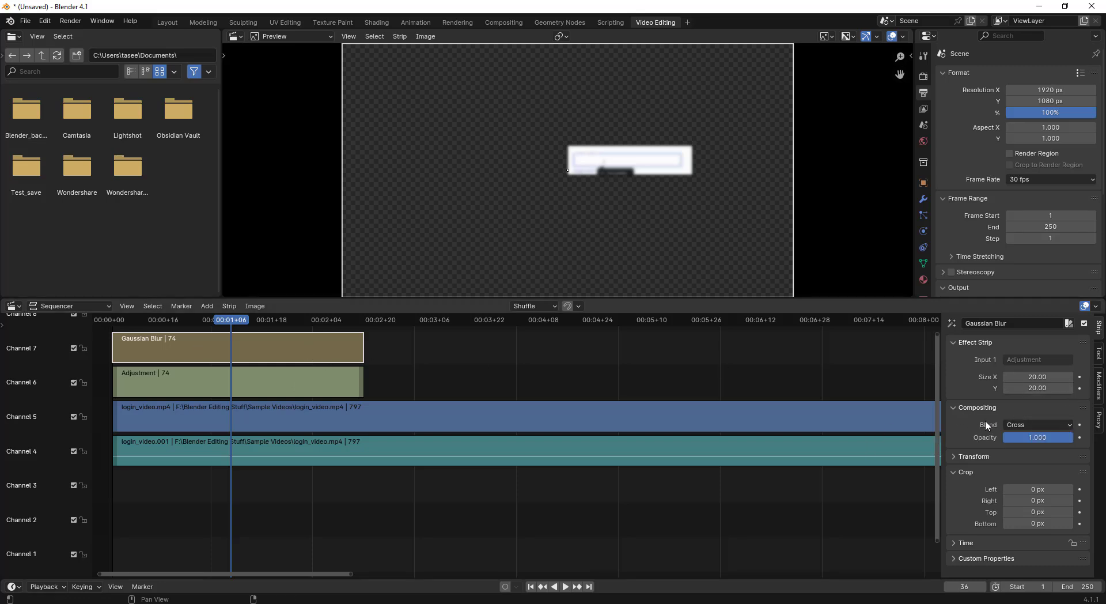
left_click(1053, 430)
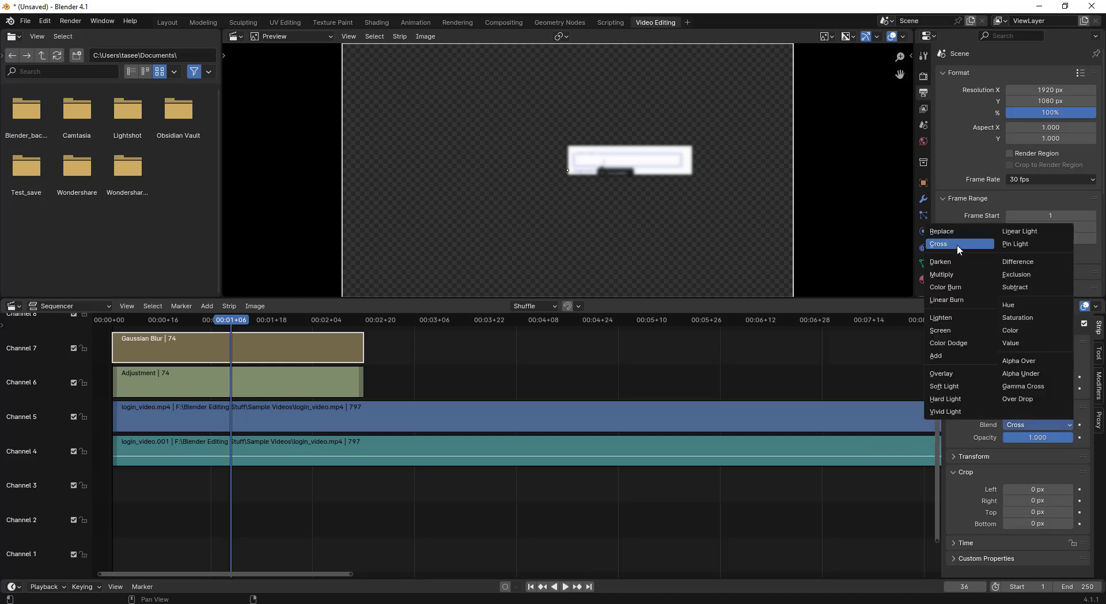
left_click(1030, 361)
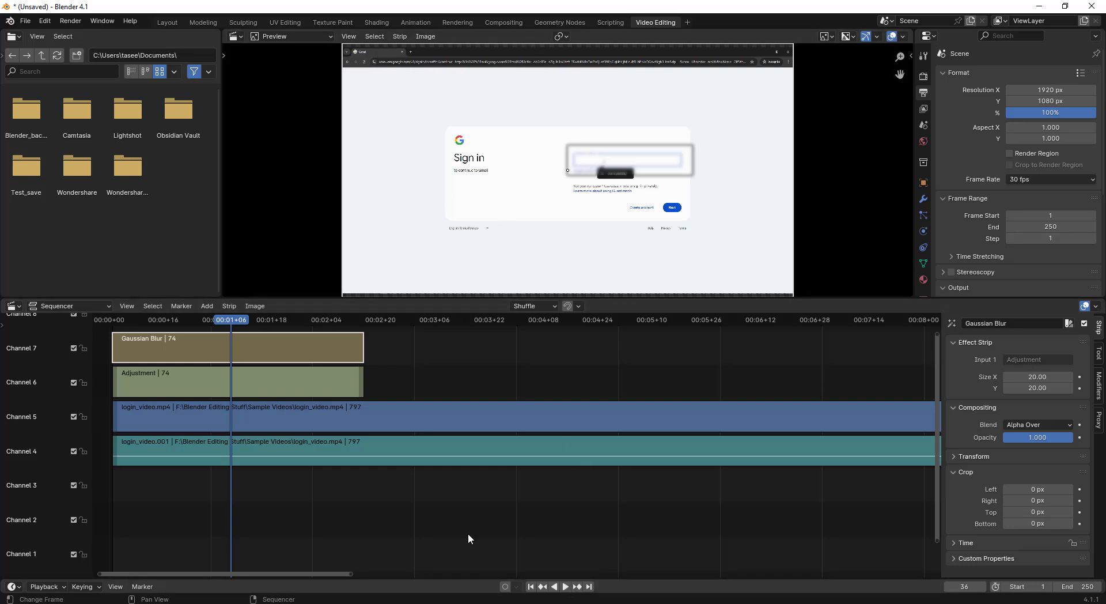
Find the frame where the sign-in page appears and move the adjustment layer with its blur 30 frames forward to start there
left_click_drag(153, 320, 114, 320)
key("space")
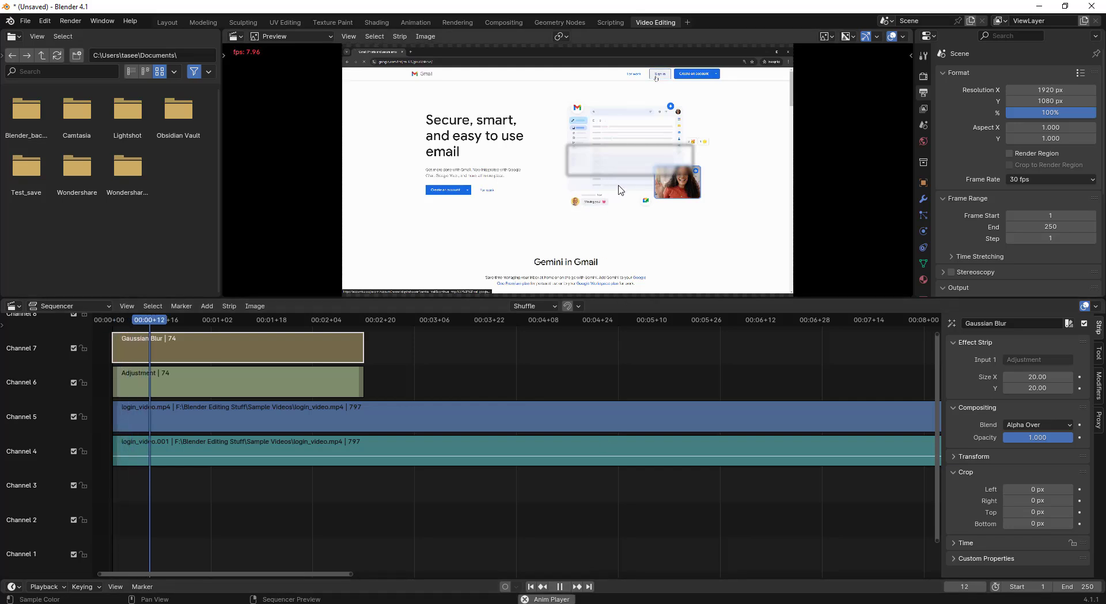
left_click(558, 587)
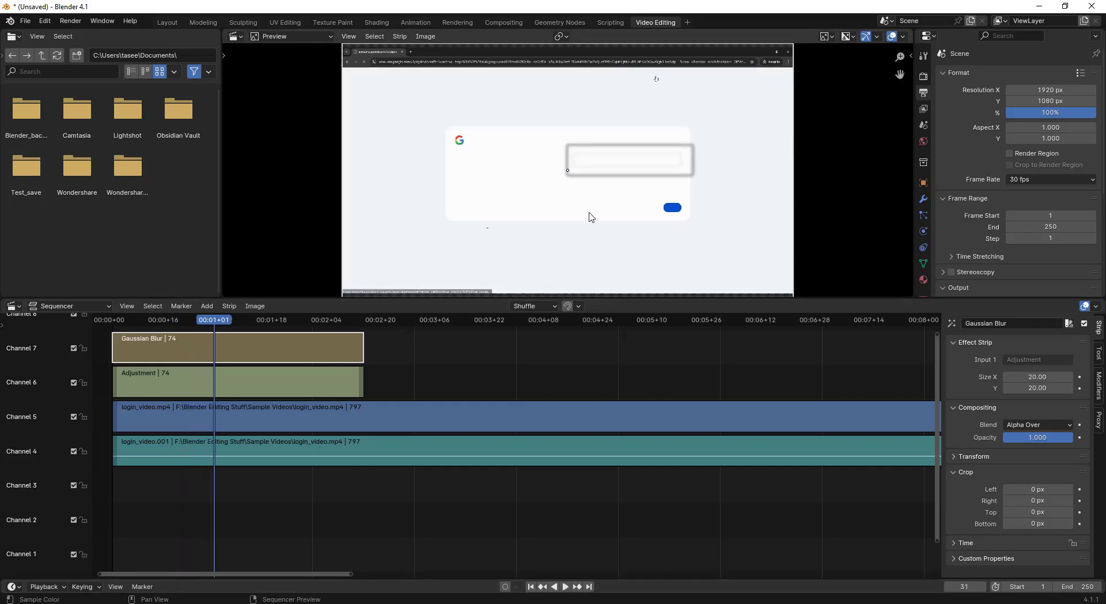
left_click(303, 386)
key("g")
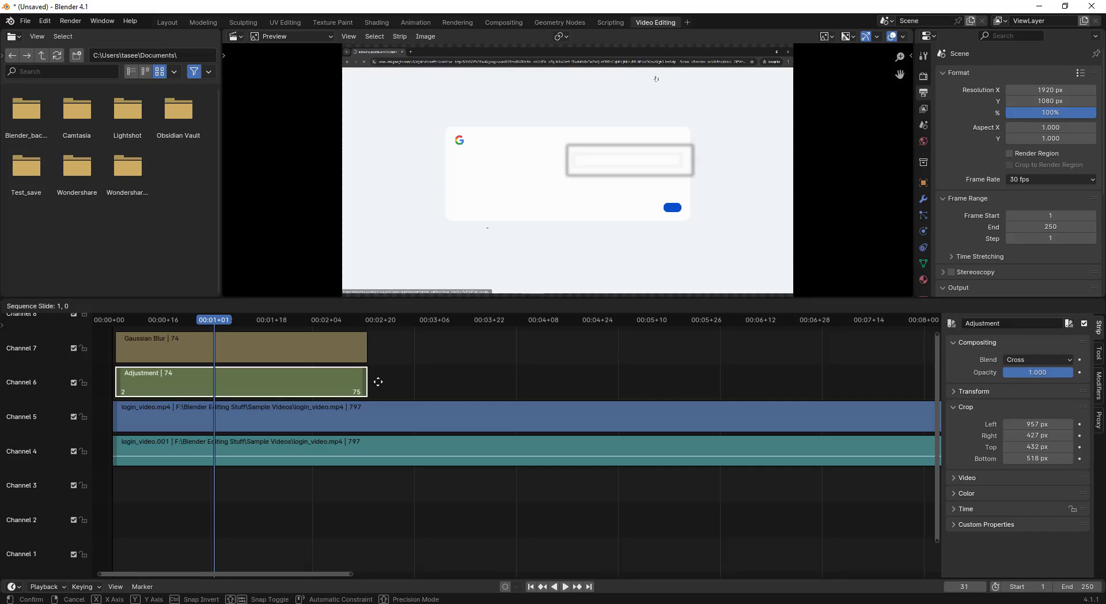
left_click(406, 383)
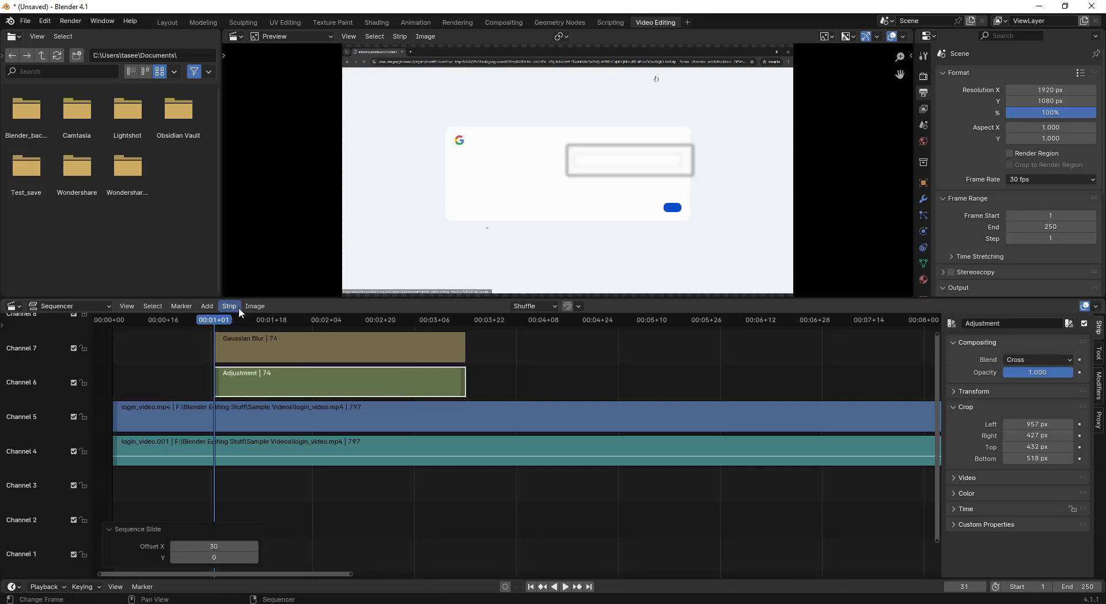
Play the sequence from before the blur strip to check when the blur starts on the sign-in page
left_click(143, 320)
left_click(567, 586)
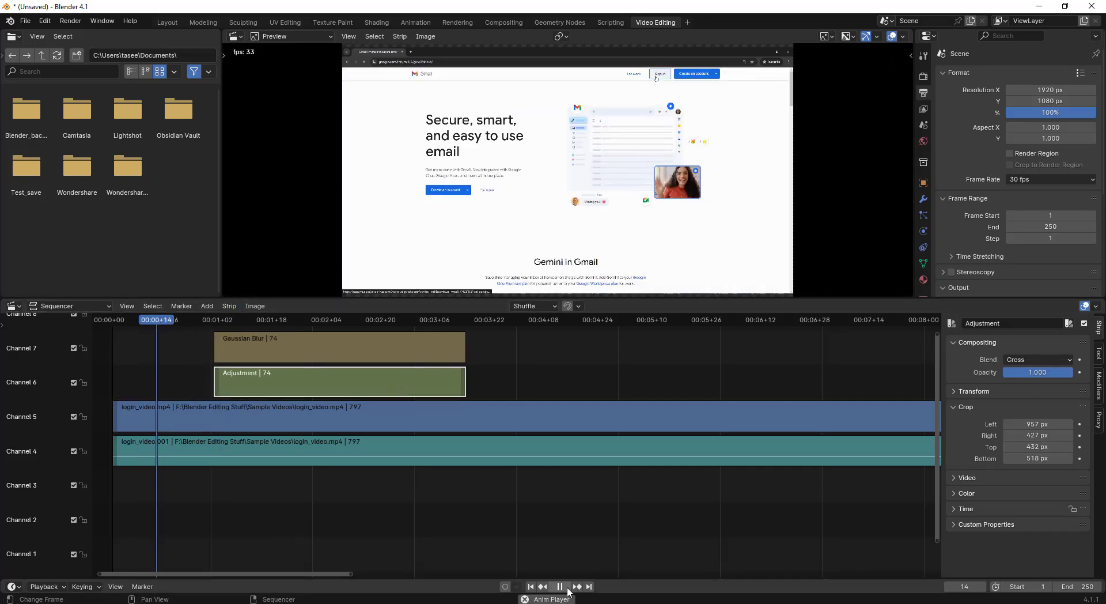
left_click(566, 586)
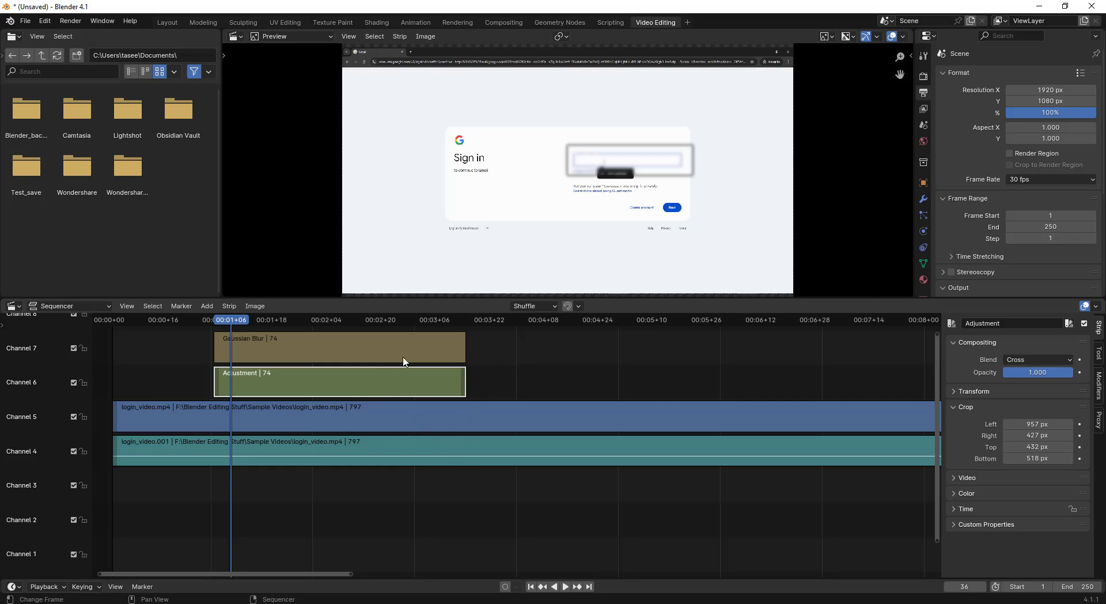
Play past the end of the blur and extend the adjustment layer by 96 frames to end at frame 200
left_click(566, 587)
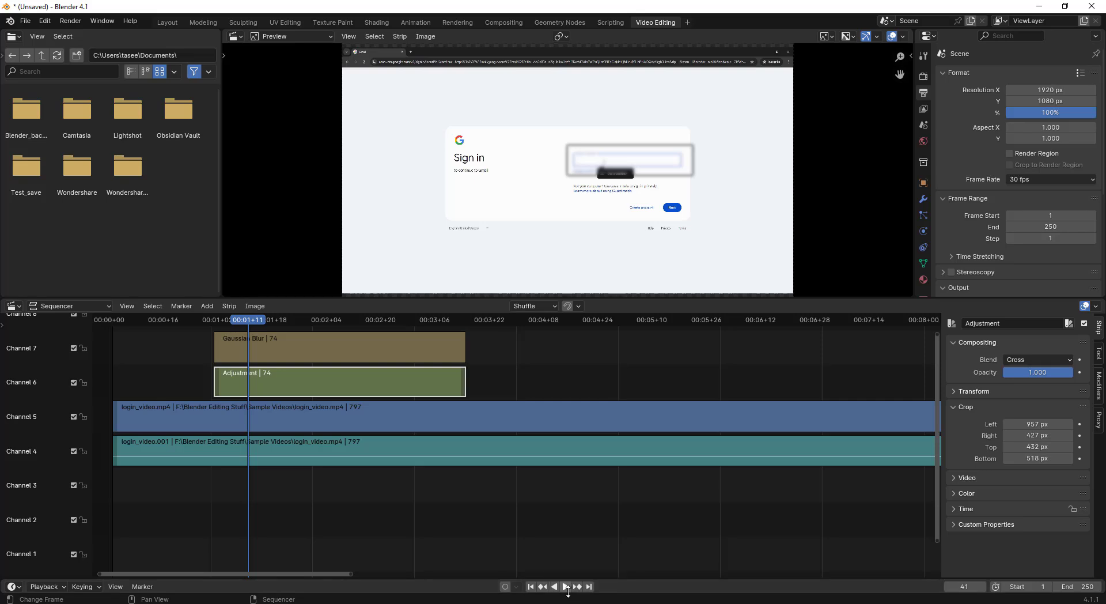
left_click(566, 587)
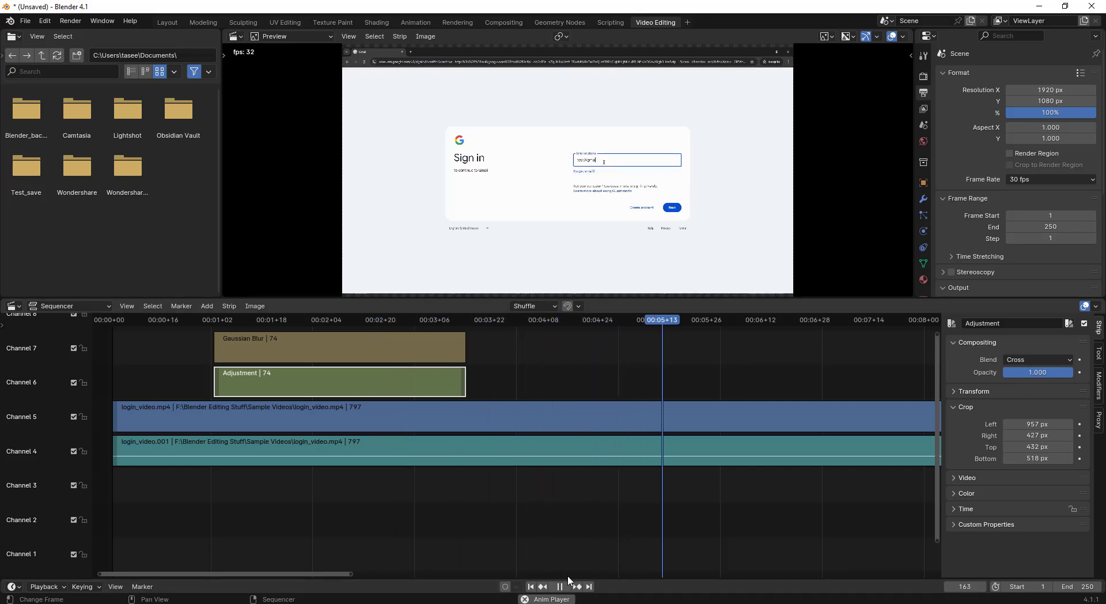
key("space")
left_click_drag(464, 388, 792, 388)
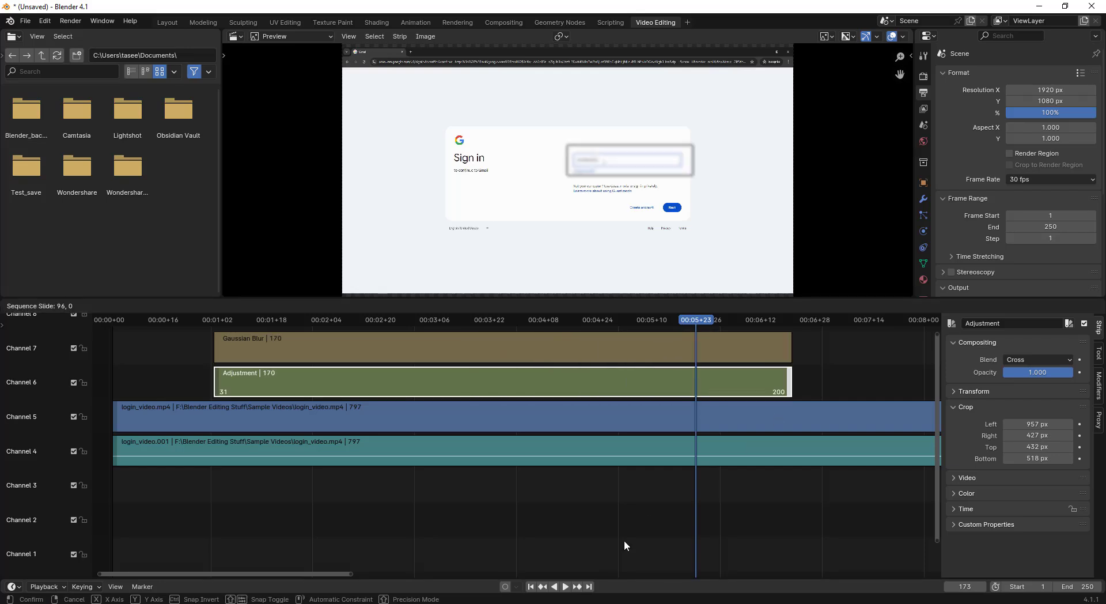
Play the extended part of the blur to check its coverage and return to the start of the sequence
left_click(567, 586)
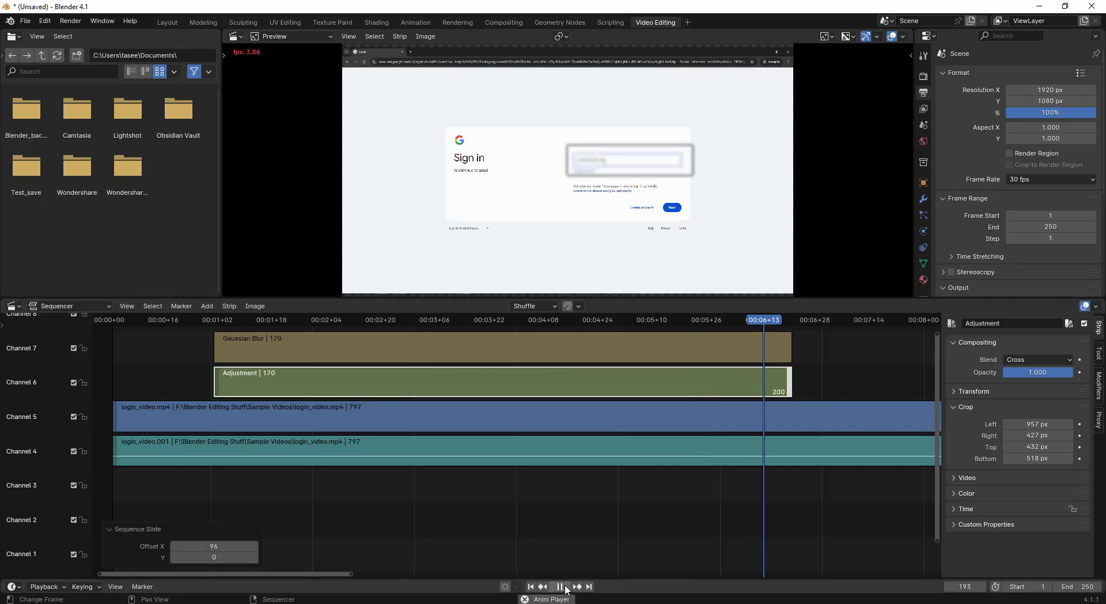
key("shift+Left")
key("space")
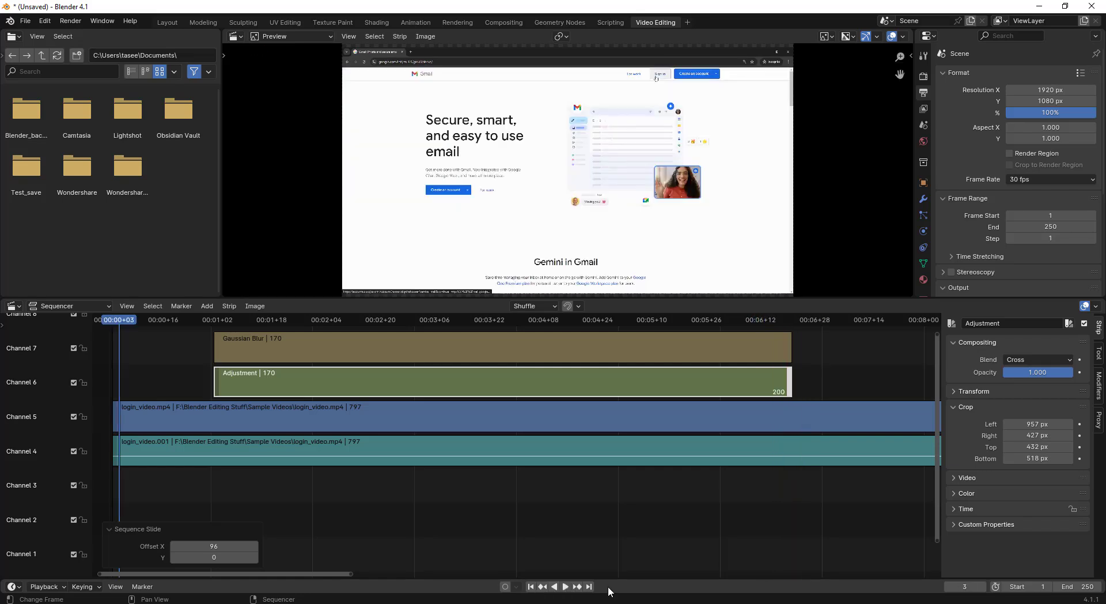
Set the preview range to the login_video.mp4 strip
left_click(617, 432)
right_click(617, 416)
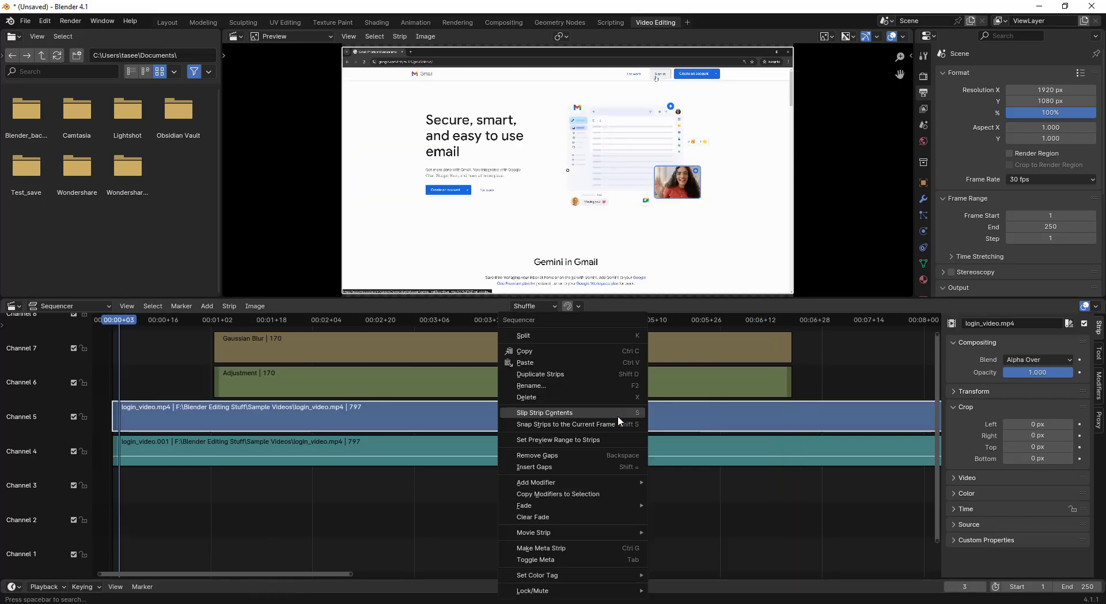
left_click(599, 441)
Find where the sign-in page switches to the password page and resize the adjustment layer to 279 frames to end there
left_click(772, 321)
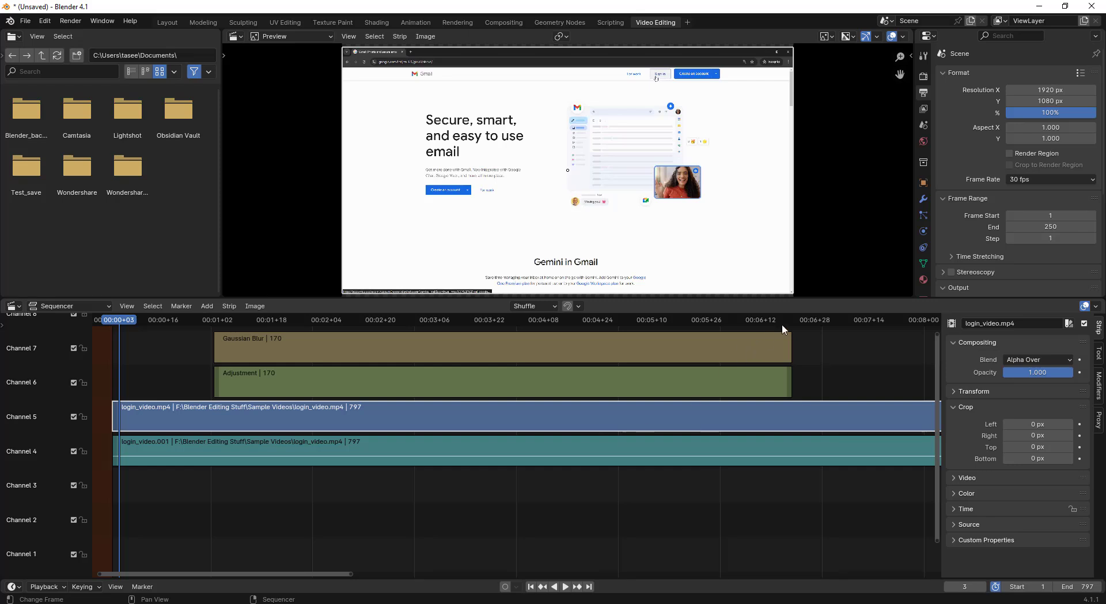
key("Home")
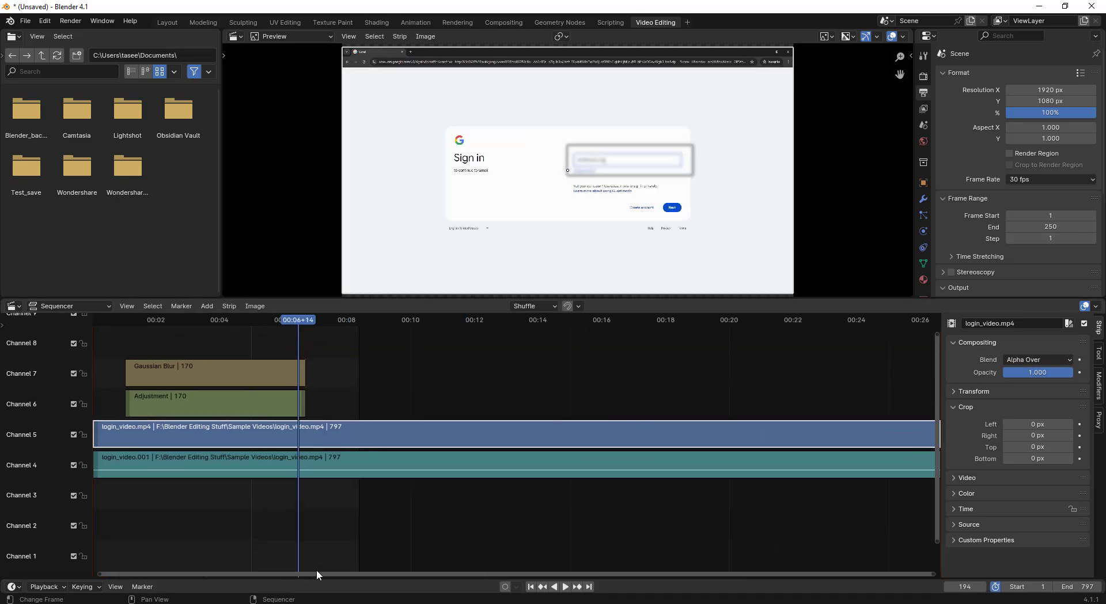
left_click_drag(303, 403, 449, 403)
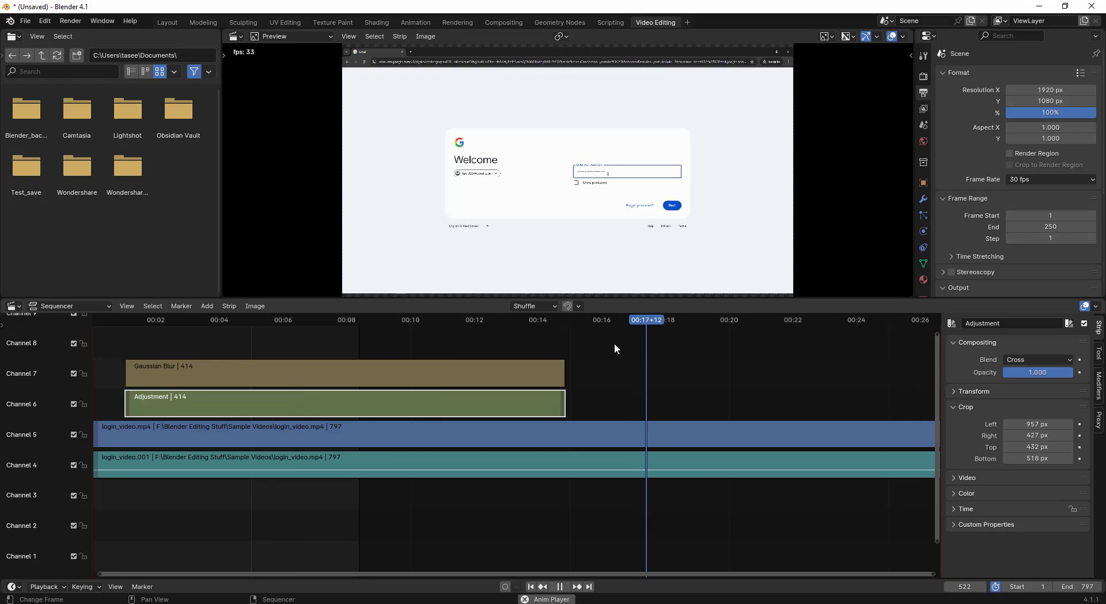
left_click_drag(532, 325, 461, 323)
left_click(407, 323)
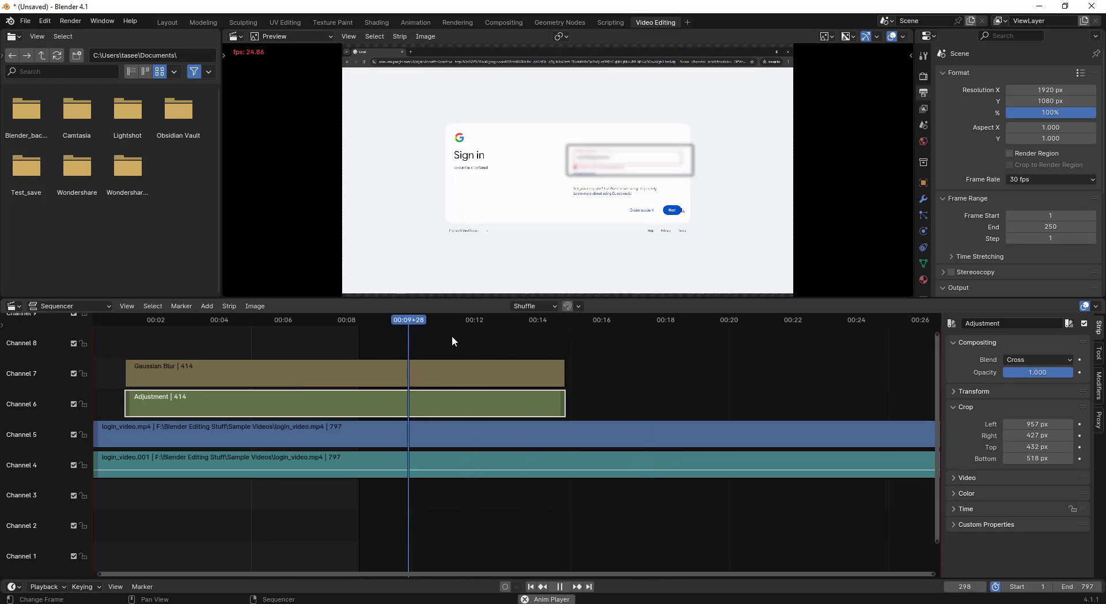
left_click(562, 587)
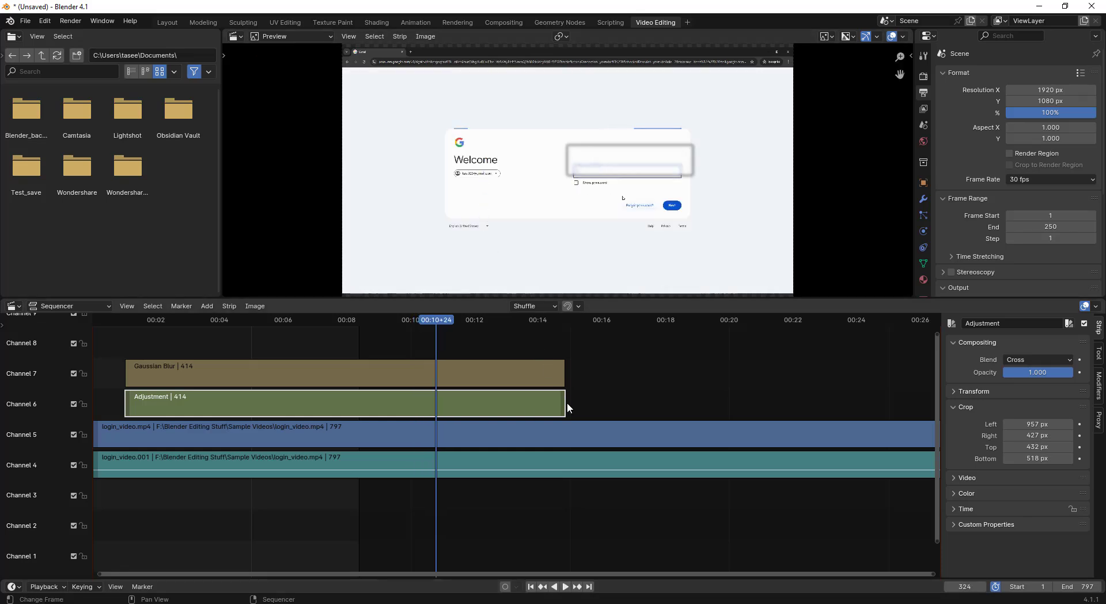
left_click_drag(563, 407, 419, 410)
Copy the adjustment layer and its Gaussian Blur strip and paste them at frame 317, where the password page begins
left_click_drag(424, 324, 375, 407)
key("ctrl+c")
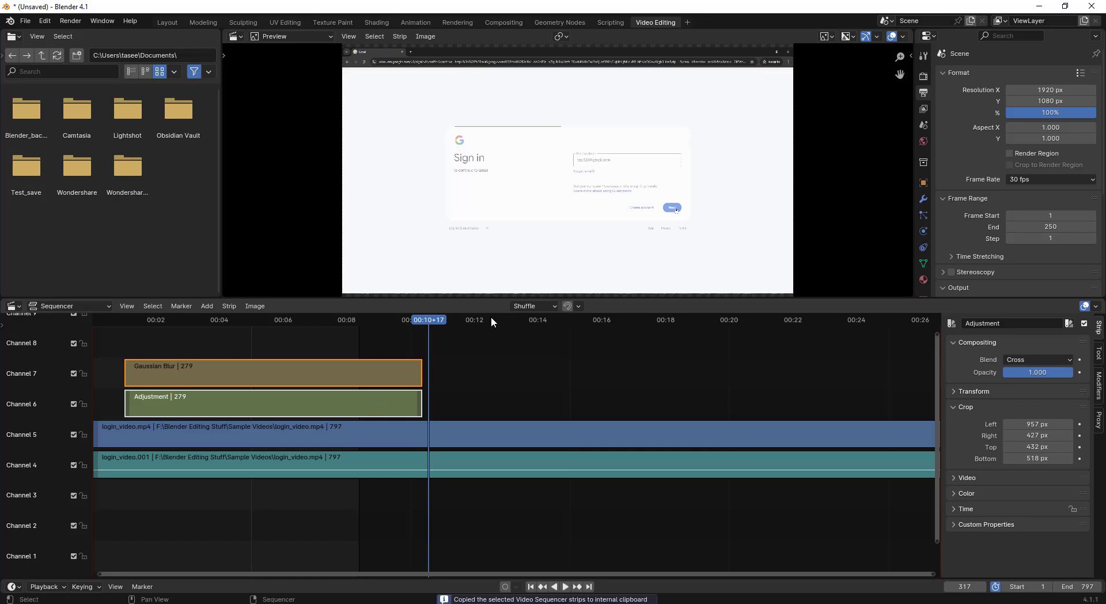
right_click(482, 340)
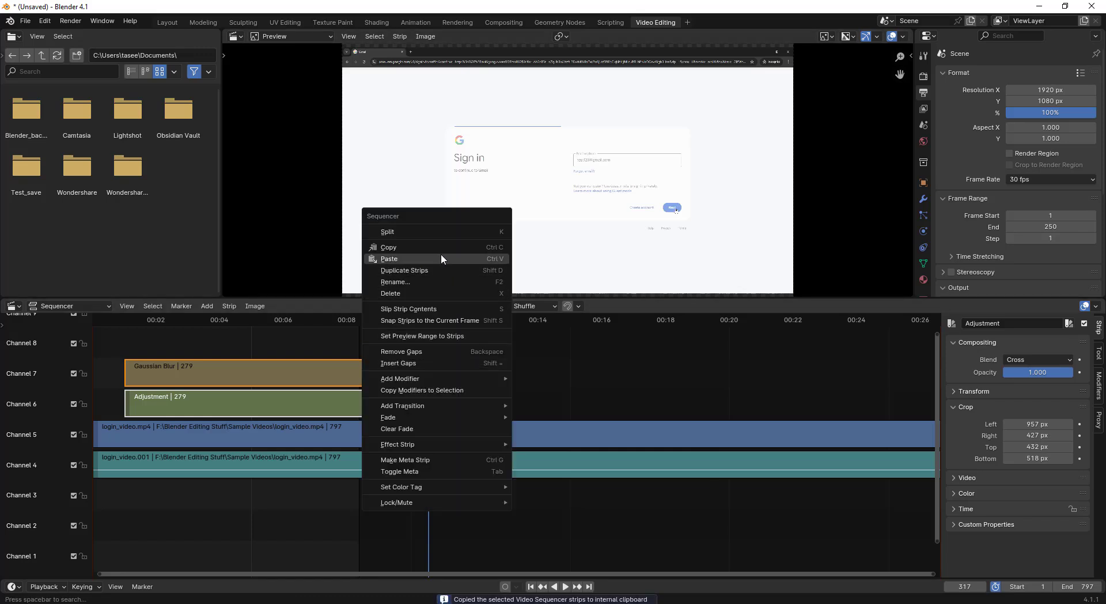
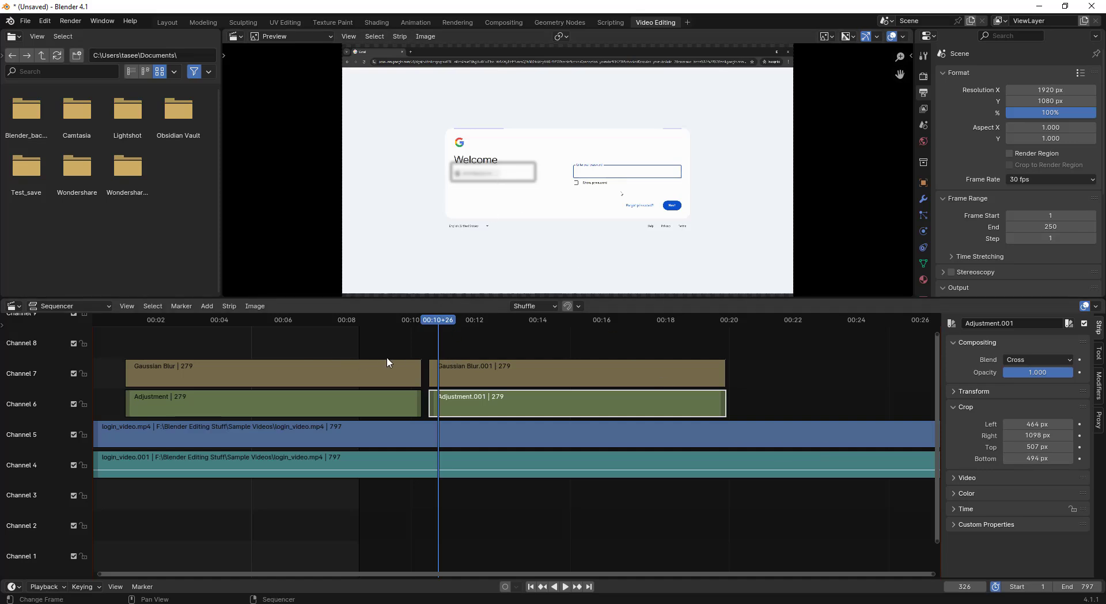
Play from the sign-in page through the password page to check which fields the two blurs cover
left_click(318, 410)
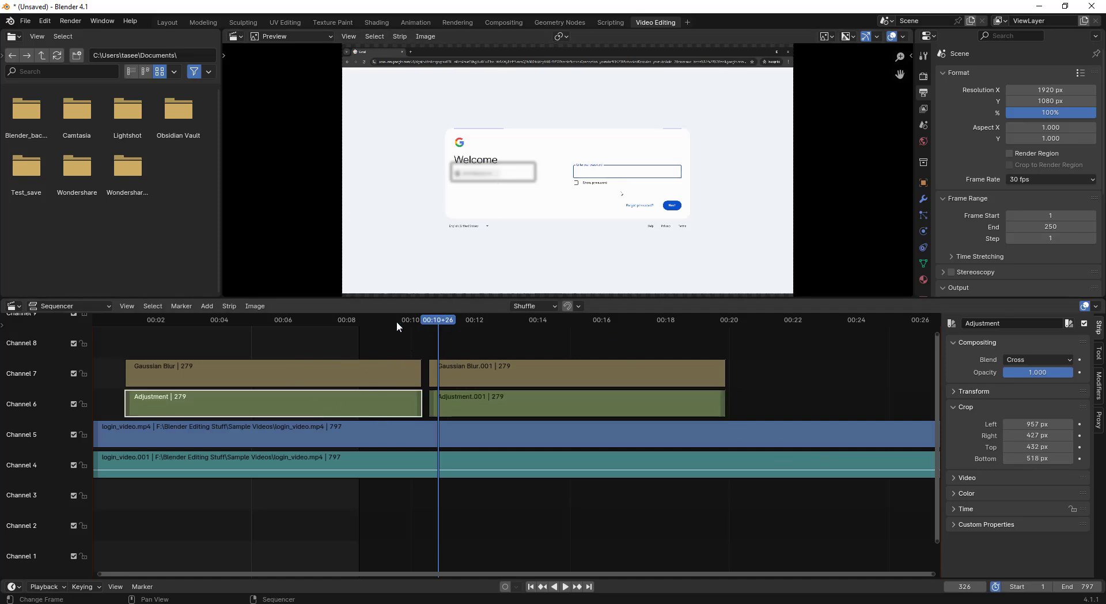
left_click(363, 323)
key("space")
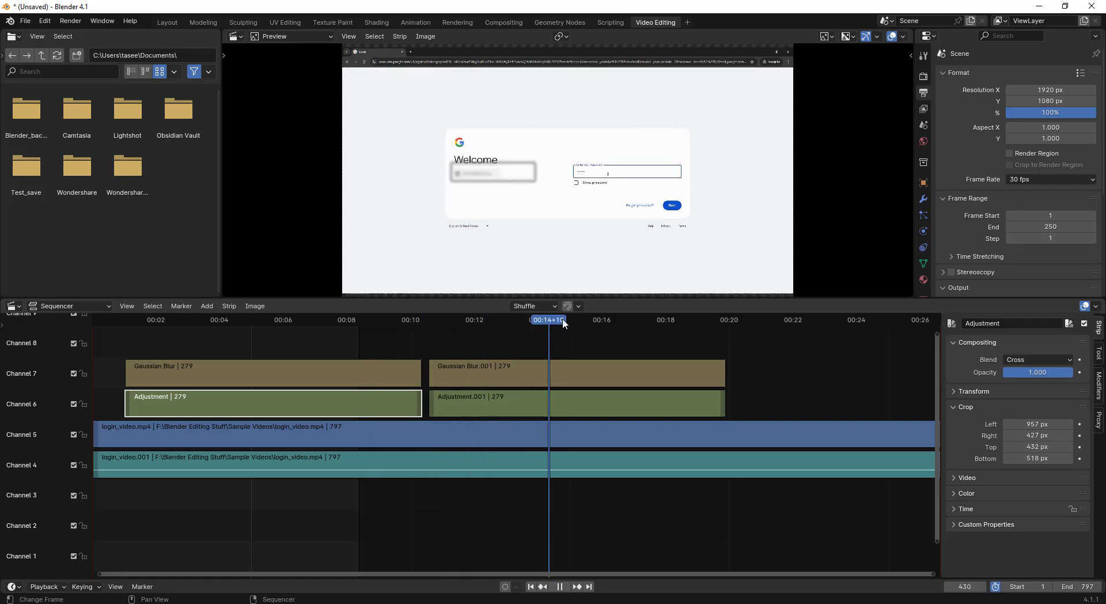
key("space")
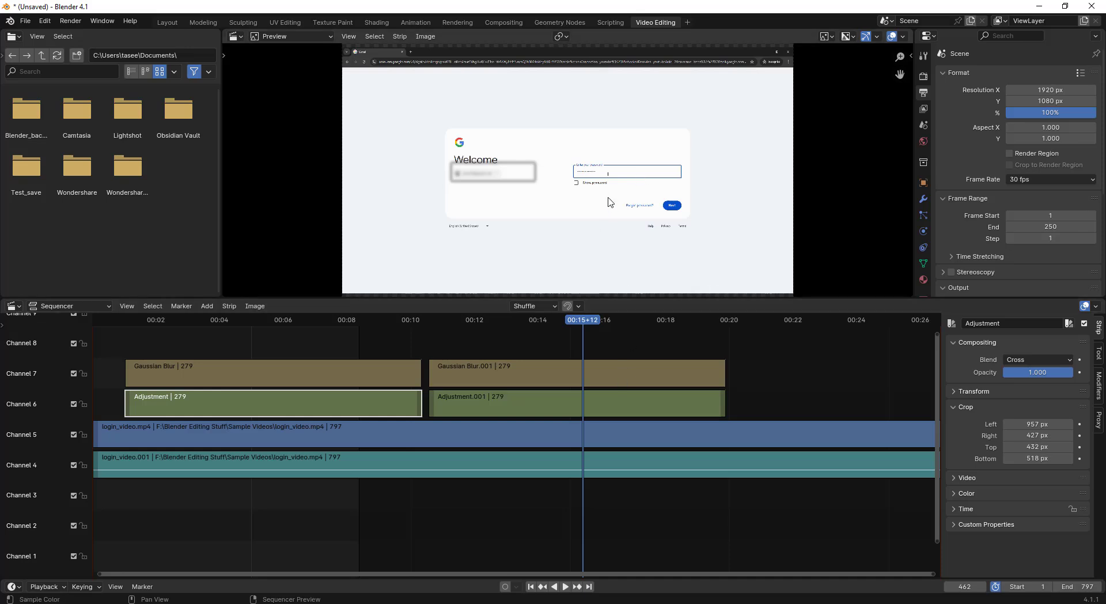
key("space")
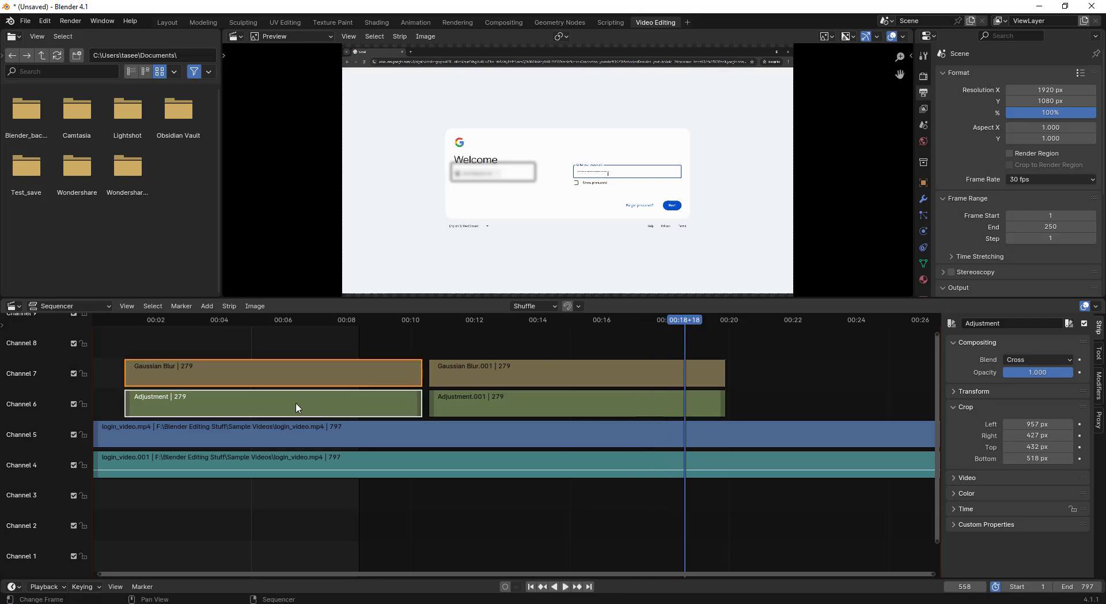
Move the first adjustment layer with its blur up two channels to channel 8 and lengthen it to 768 frames, reaching the video's end
left_click_drag(296, 410, 339, 362)
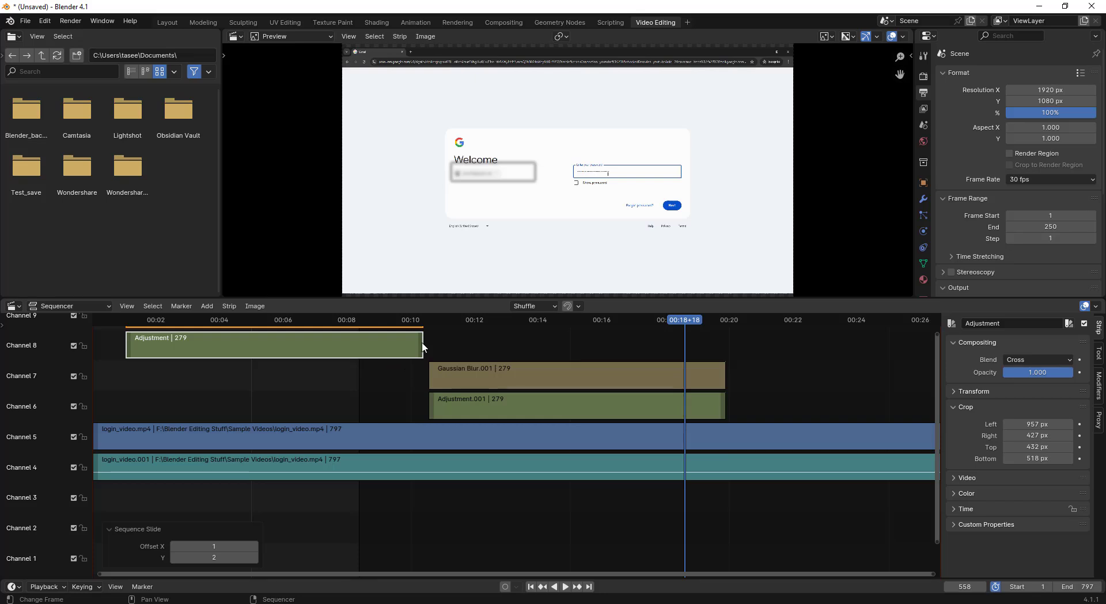
left_click_drag(422, 346, 969, 341)
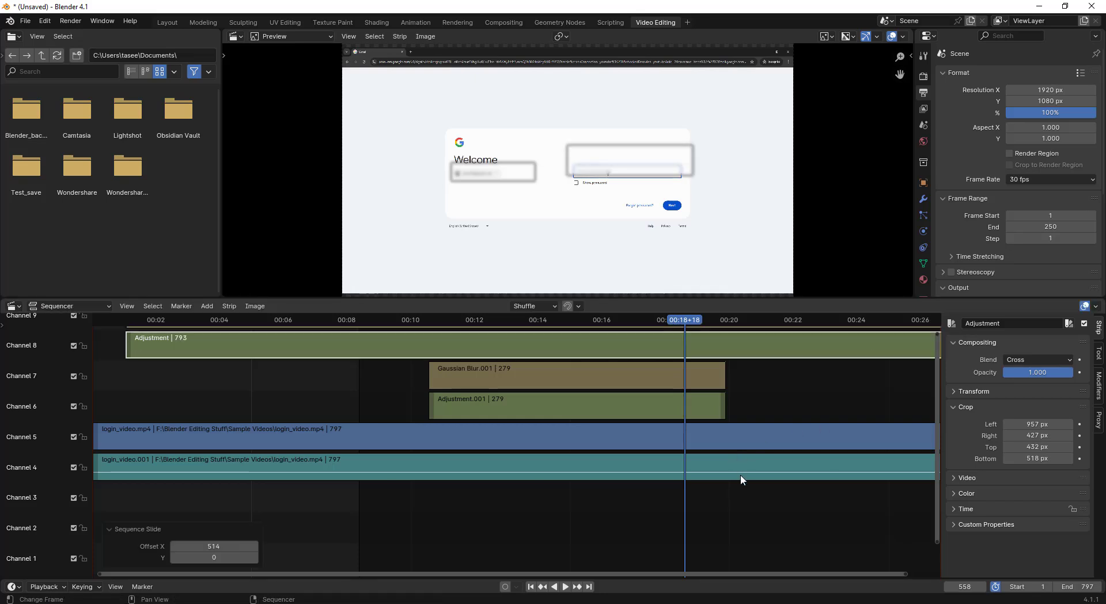
key("Home")
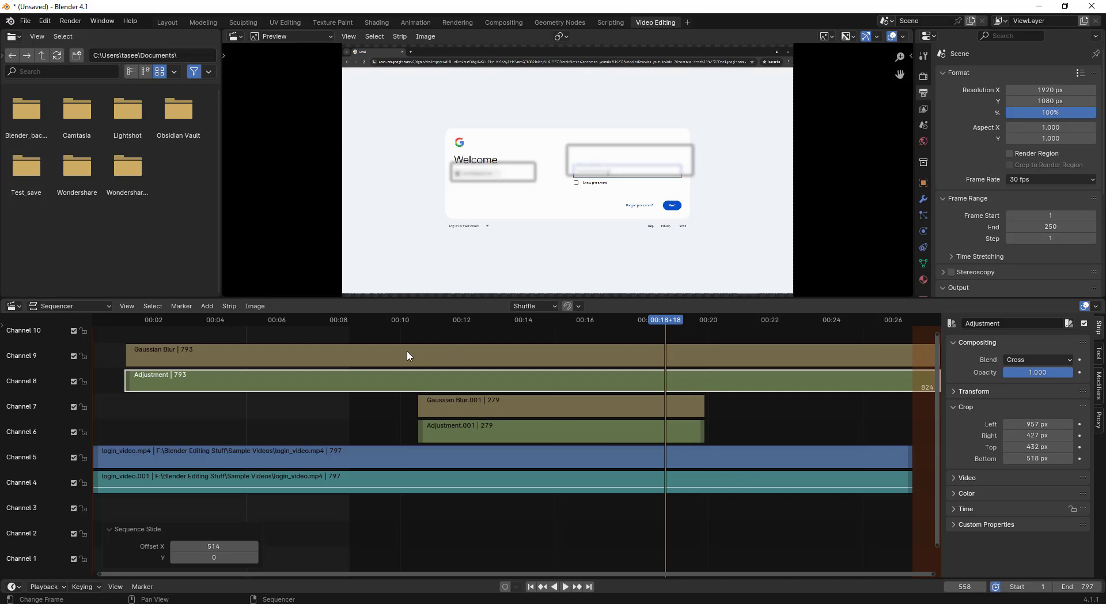
scroll(707, 523, "down", 2, "ctrl")
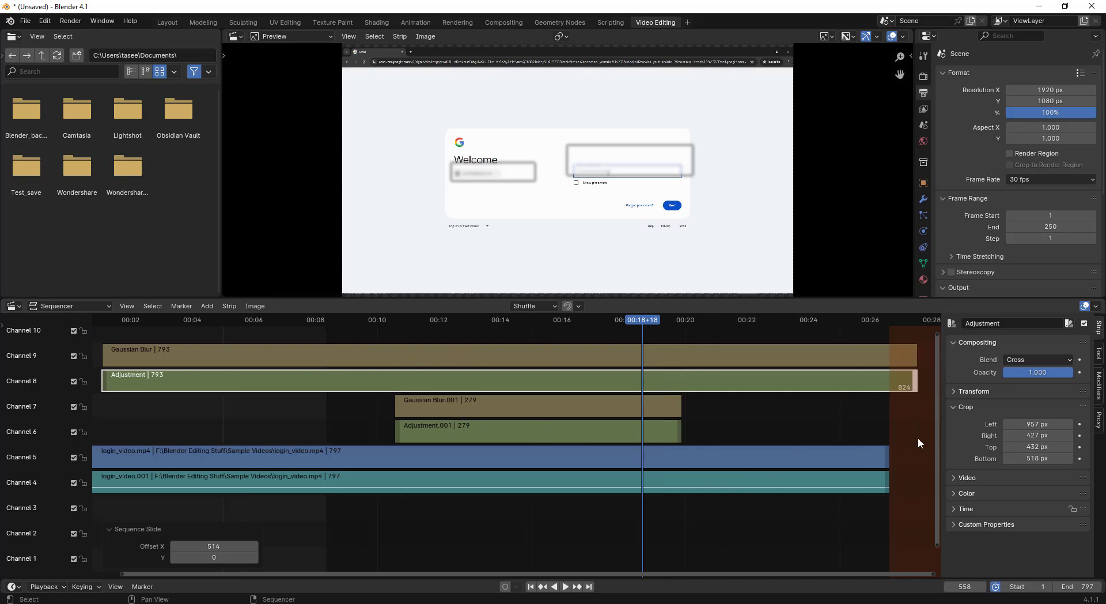
left_click_drag(917, 380, 885, 380)
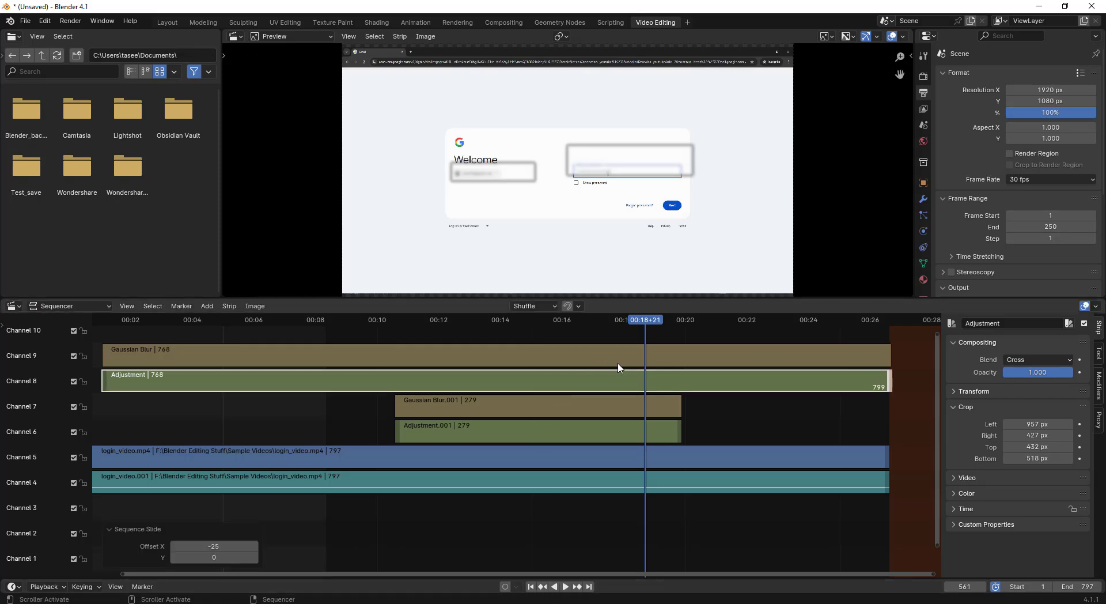
Crop the long adjustment layer to 966 px left, 486 px top and 501 px bottom to fit the password field
left_click(587, 380)
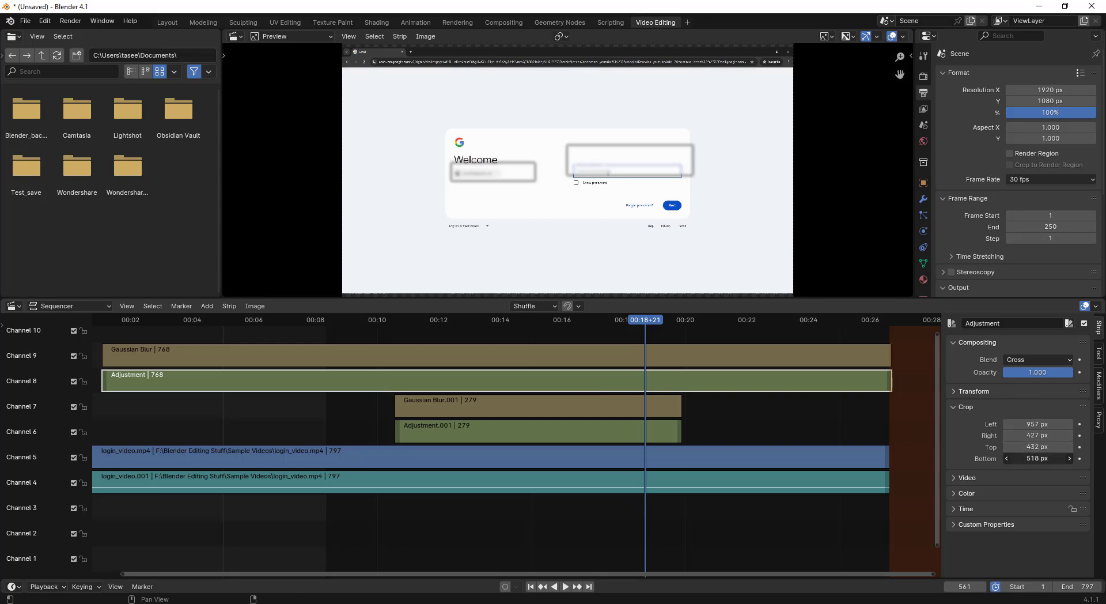
mouse_move(1037, 458)
left_mouse_down()
mouse_move(1043, 424)
mouse_move(1032, 458)
mouse_move(1054, 447)
mouse_move(1041, 447)
left_mouse_up()
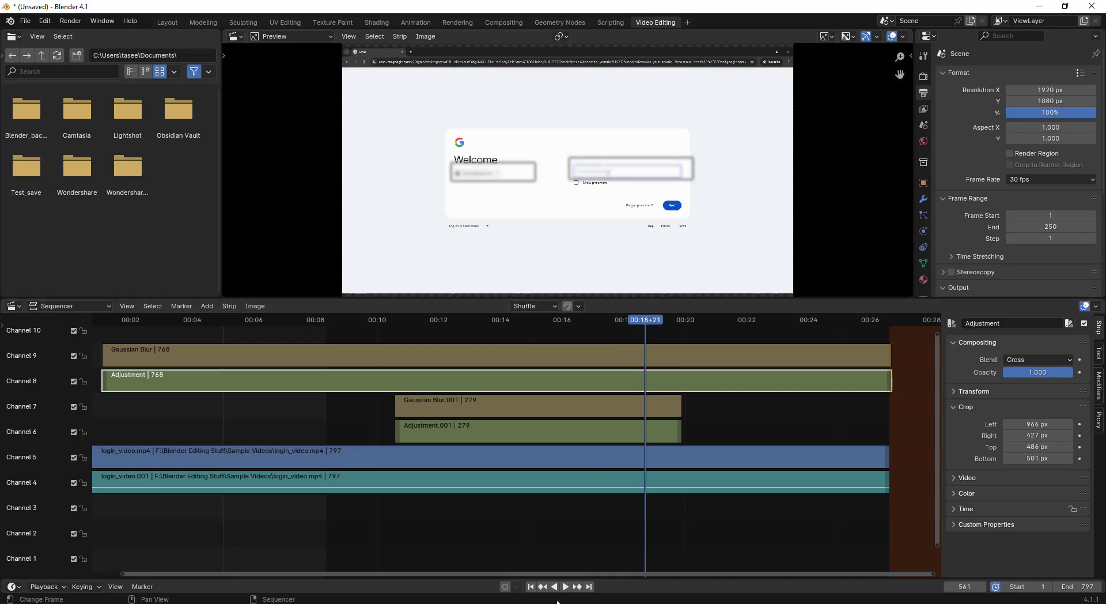
Check the sign-in page from frame 288 and set the long adjustment layer's top crop to 439 px to include the e-mail field
left_click(365, 320)
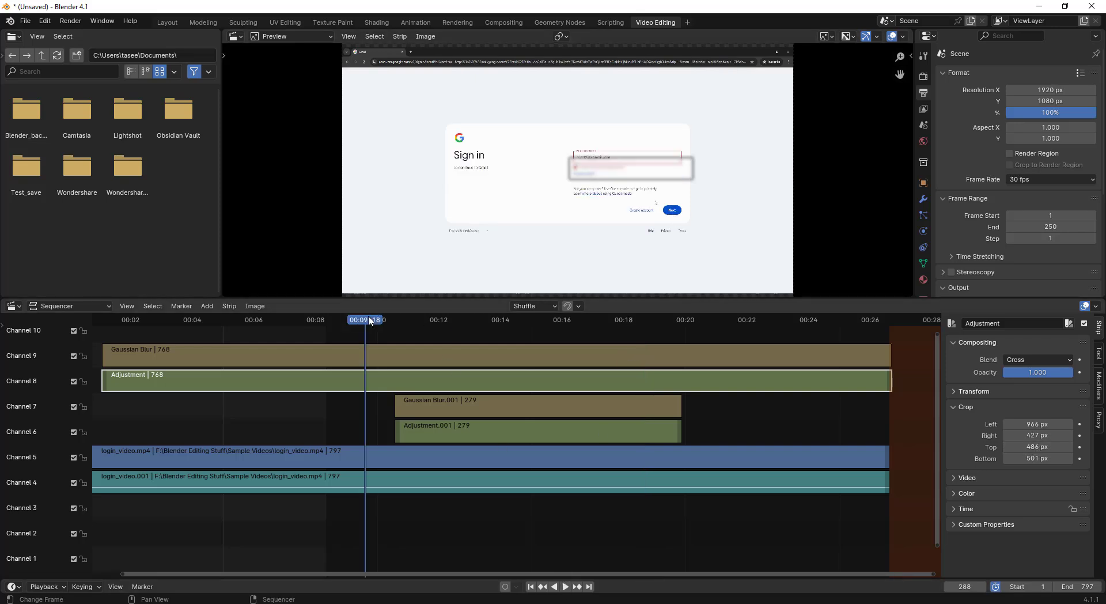
left_click(565, 586)
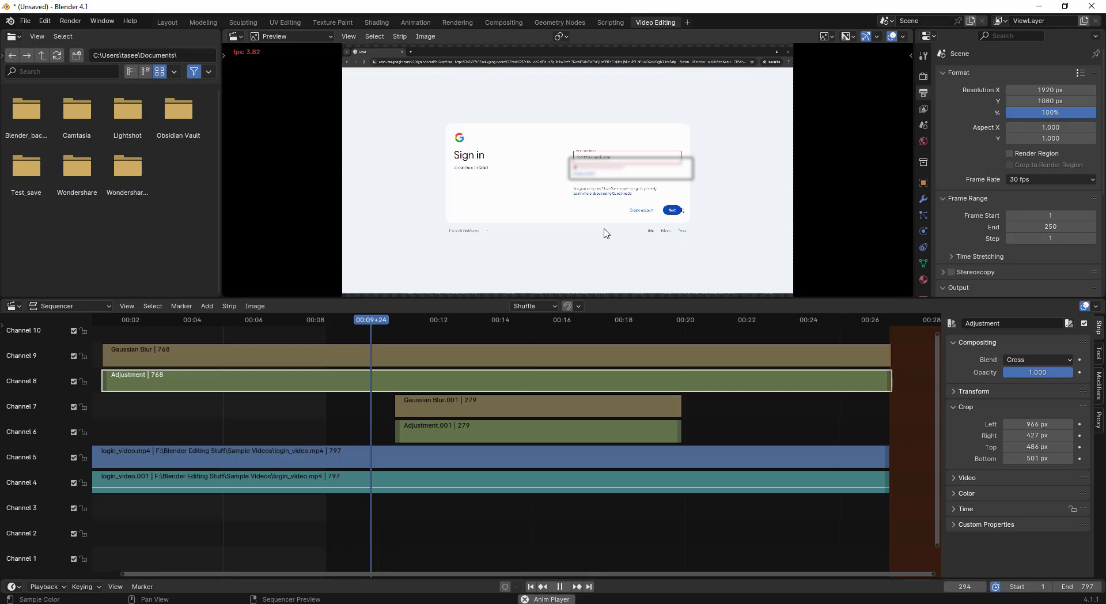
left_click(560, 586)
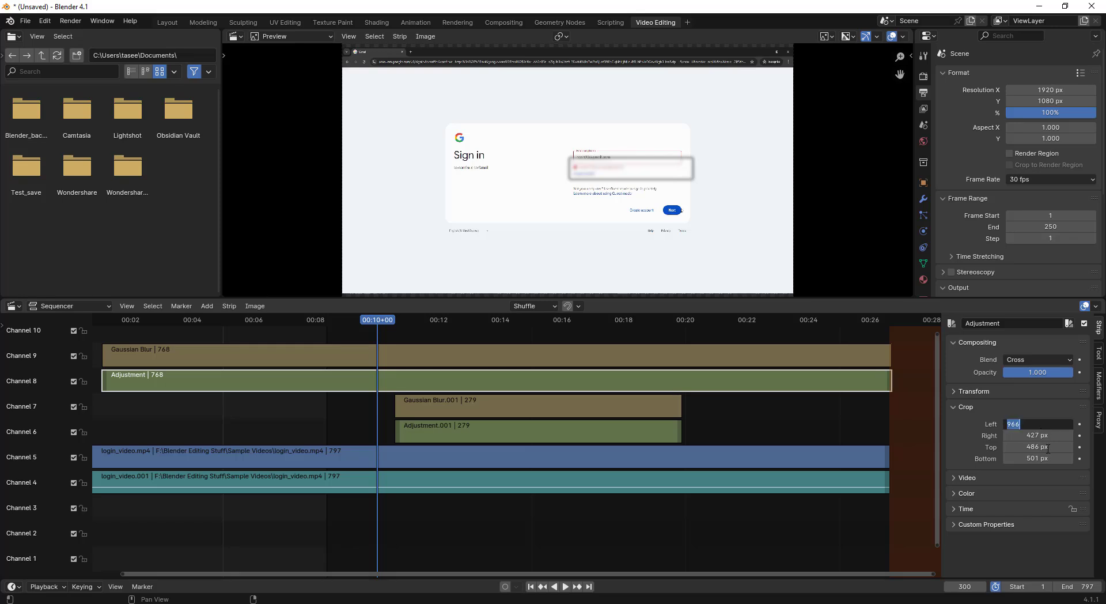
left_click(1033, 451)
left_click_drag(1033, 451, 1010, 451)
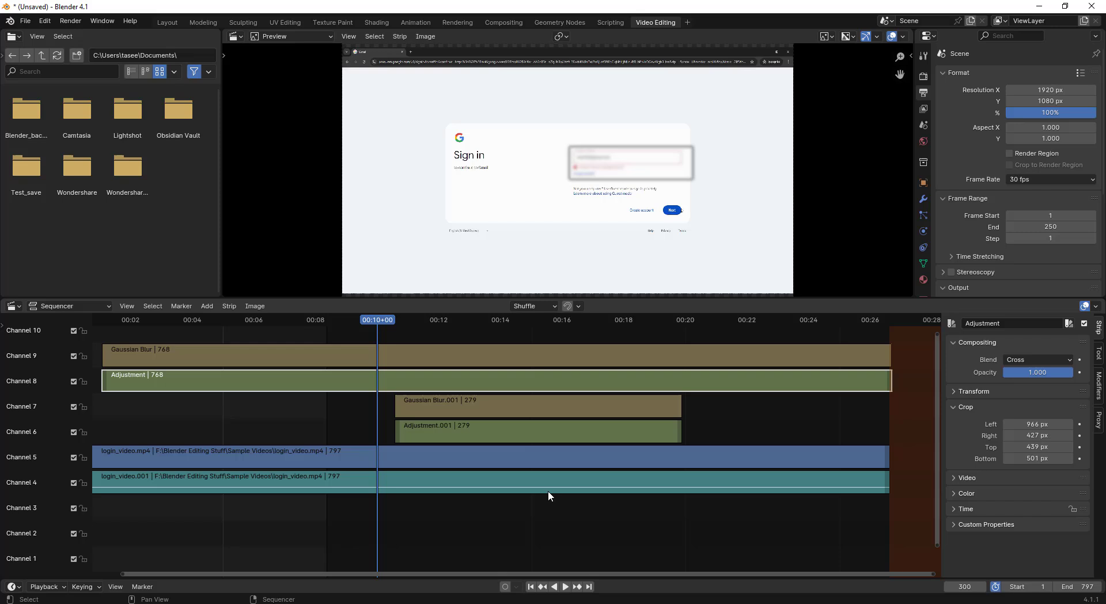
Play and scrub through the password page to check that both blurs cover the account name and password field
left_click(565, 587)
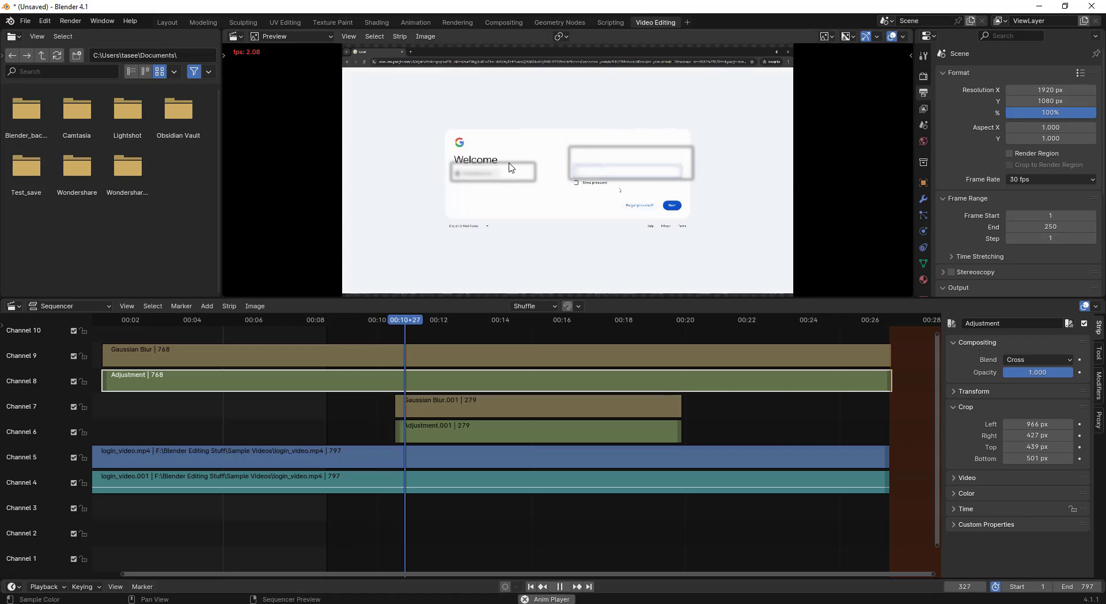
left_click_drag(474, 320, 510, 324)
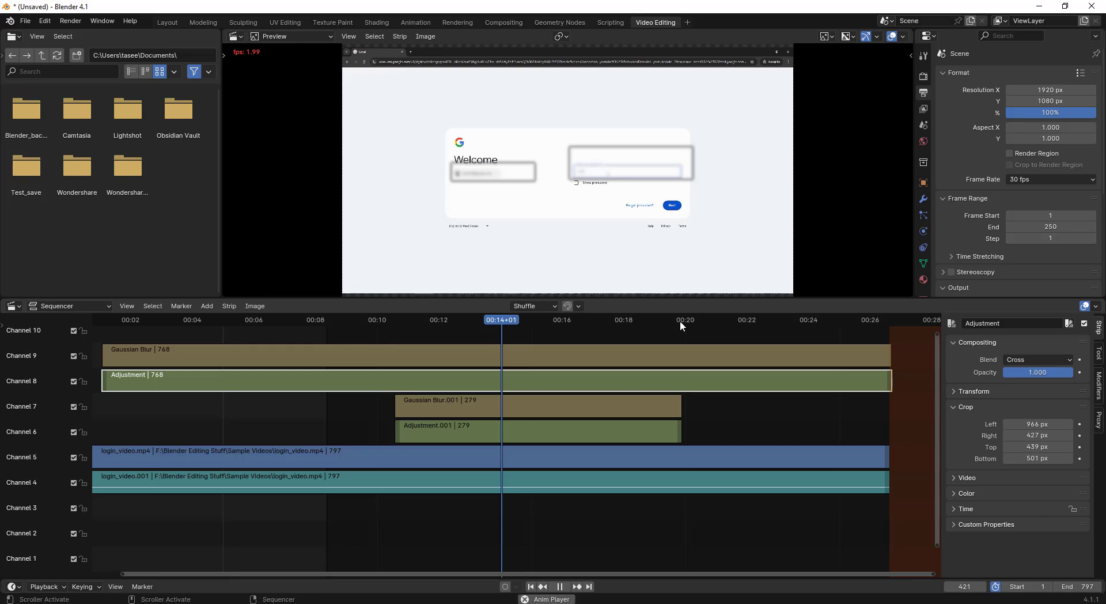
left_click_drag(679, 320, 607, 323)
Extend the second adjustment layer by 199 frames to frame 794, near the video's end, and start playback to check it
left_click(688, 424)
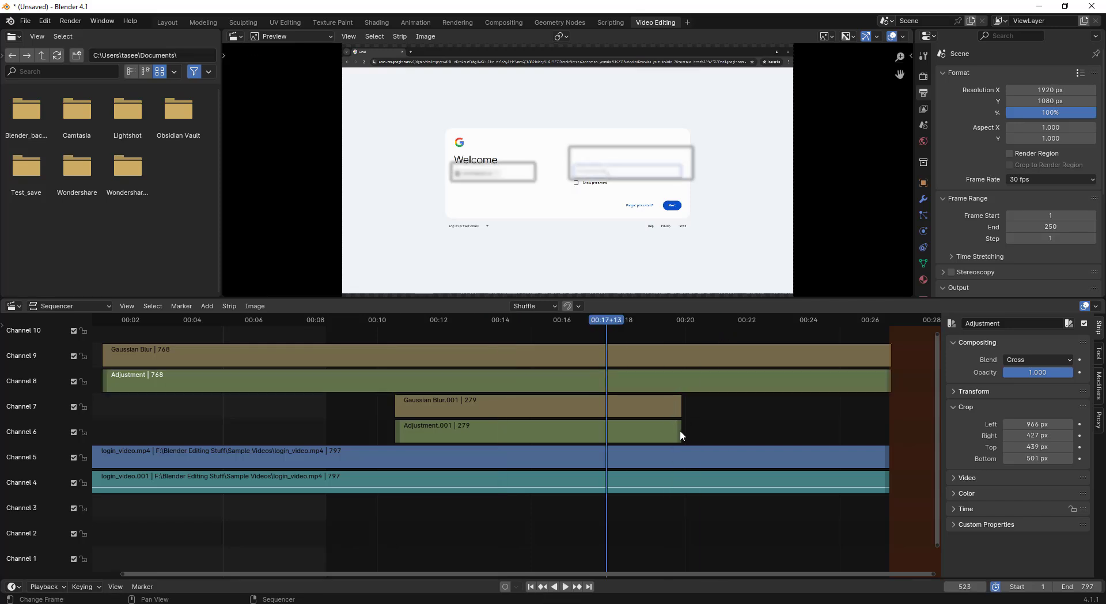
left_click_drag(681, 435, 888, 440)
left_click(565, 586)
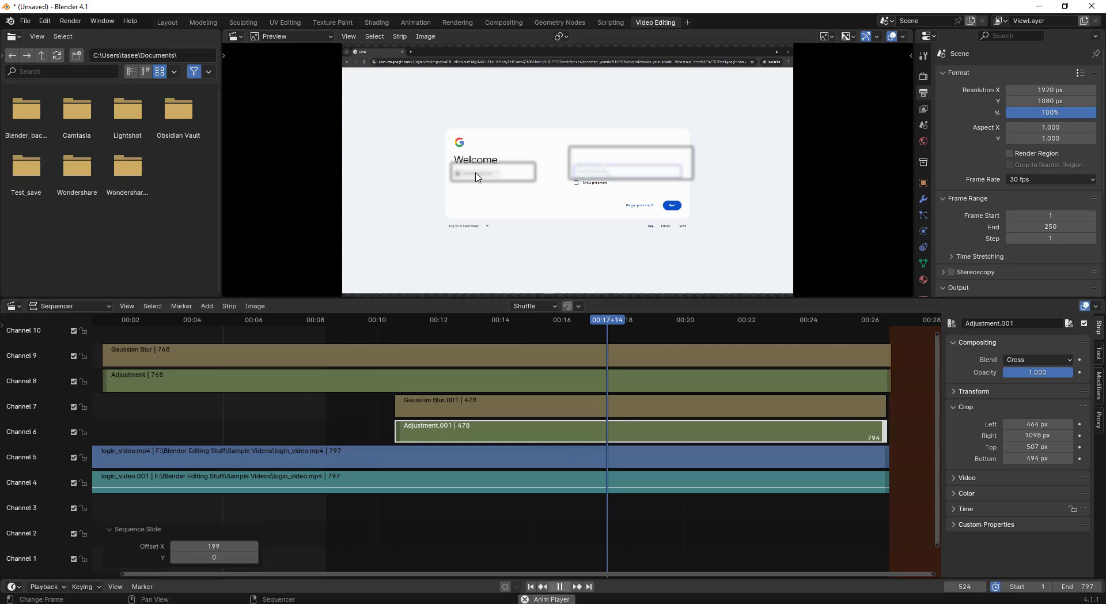